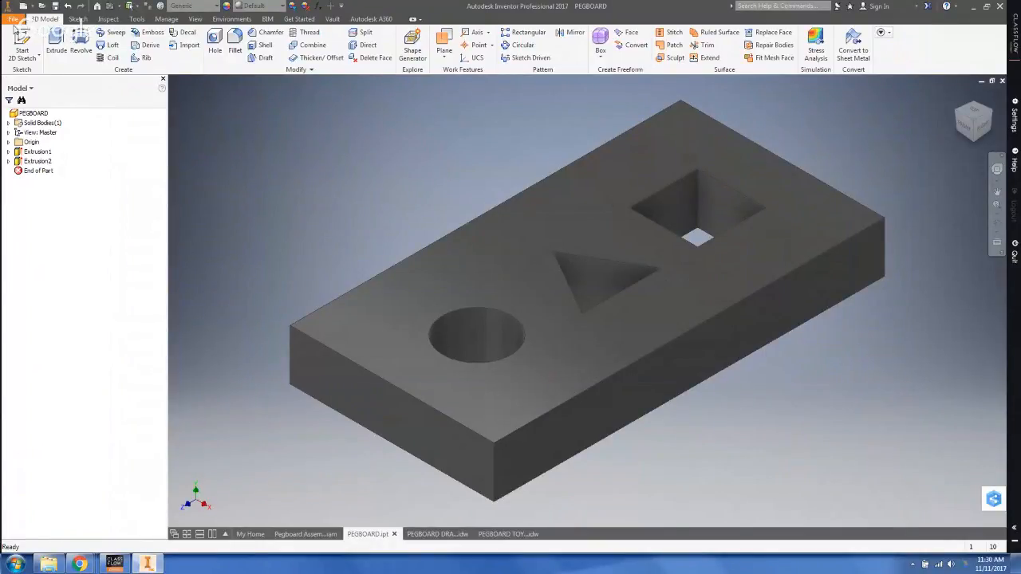
Step: Create a new blank drawing file from the default drawing template
{"action": "left_click", "coordinate": [13, 19]}
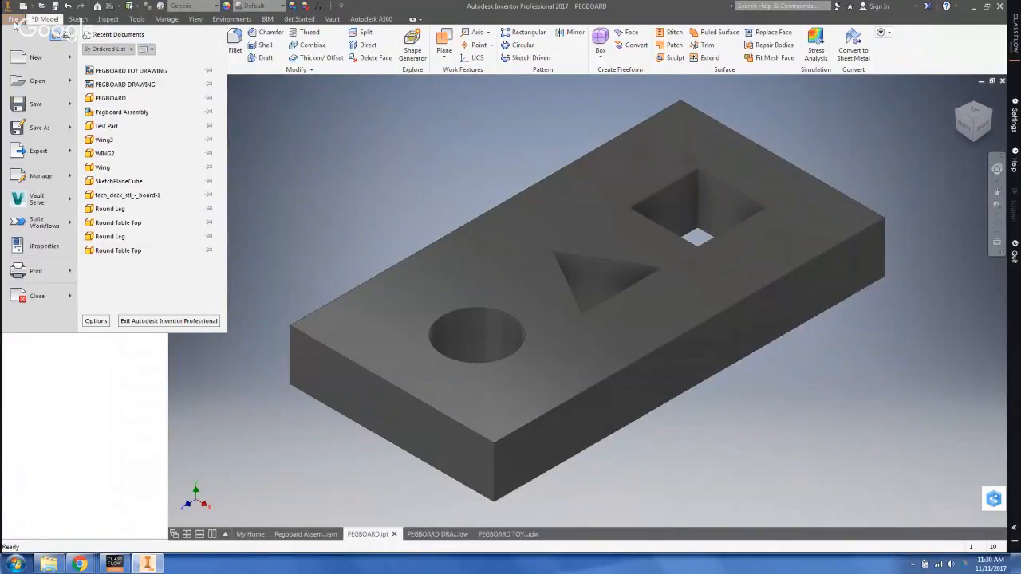
{"action": "mouse_move", "coordinate": [36, 57]}
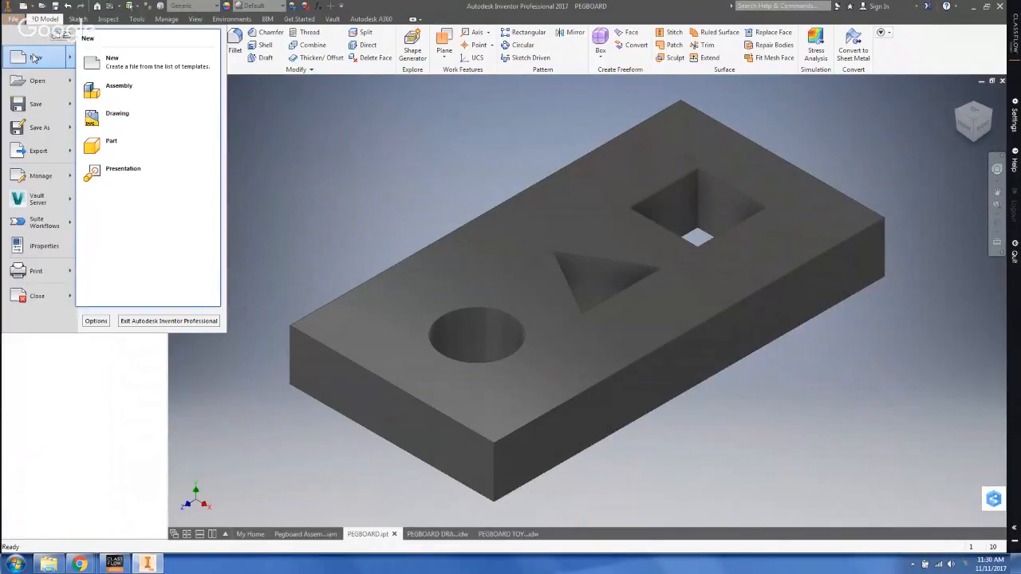
{"action": "left_click", "coordinate": [102, 116]}
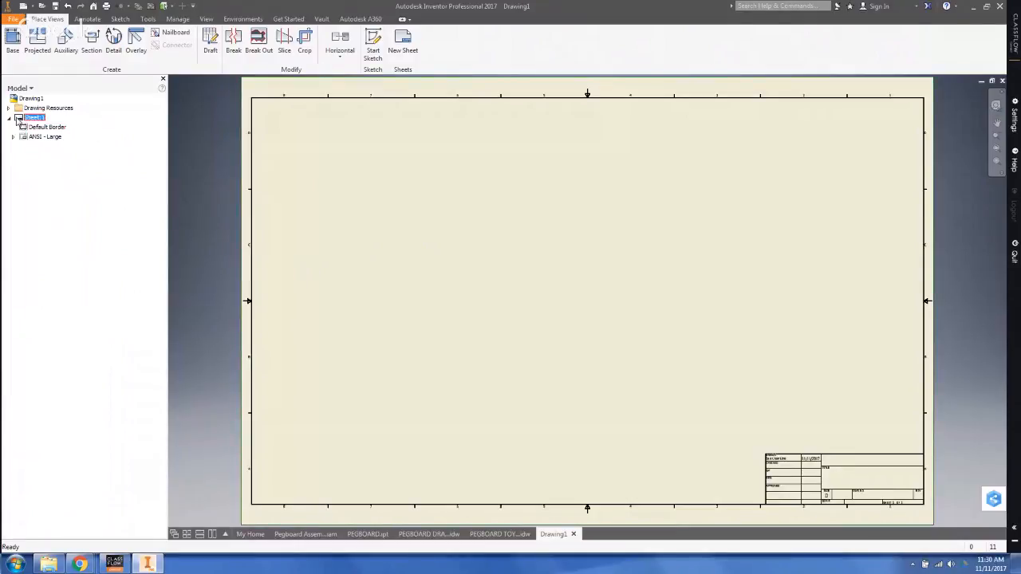
Step: Change the drawing sheet size to A
{"action": "right_click", "coordinate": [19, 118]}
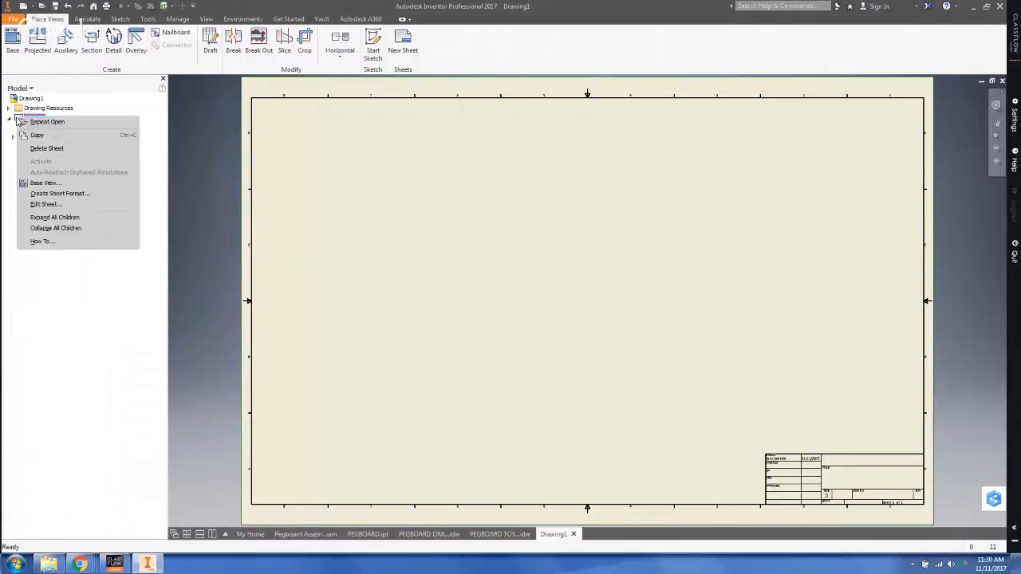
{"action": "left_click", "coordinate": [53, 205]}
{"action": "left_click", "coordinate": [201, 151]}
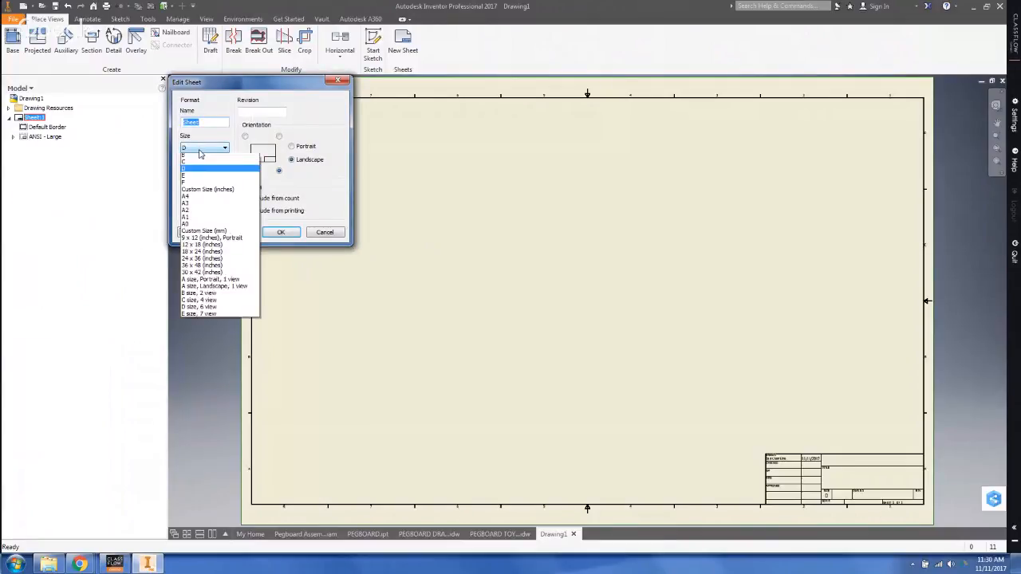
{"action": "left_click", "coordinate": [206, 159]}
{"action": "left_click", "coordinate": [280, 232]}
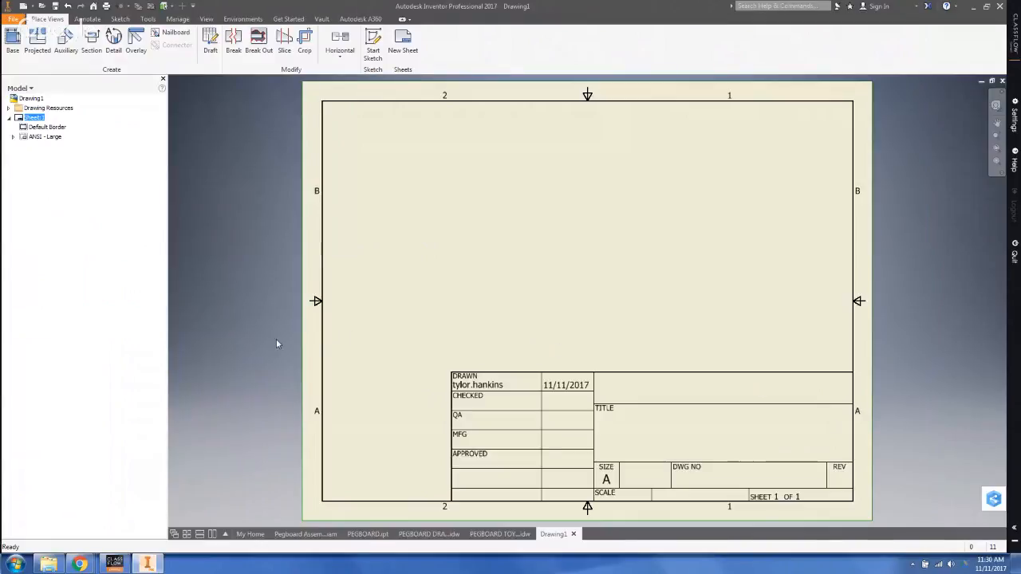
Step: Delete the ANSI - Large title block from the sheet
{"action": "left_click", "coordinate": [24, 138]}
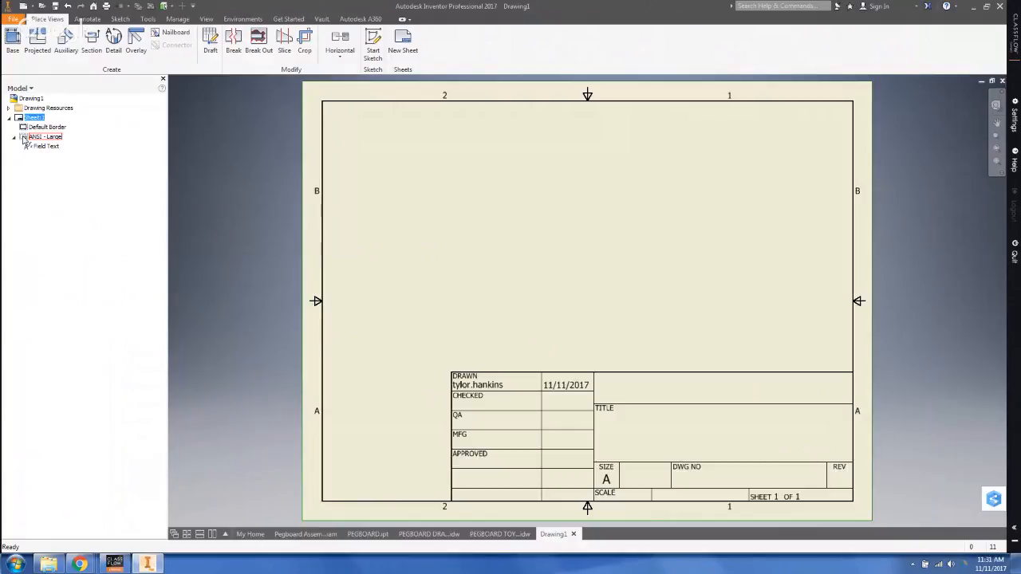
{"action": "right_click", "coordinate": [23, 138]}
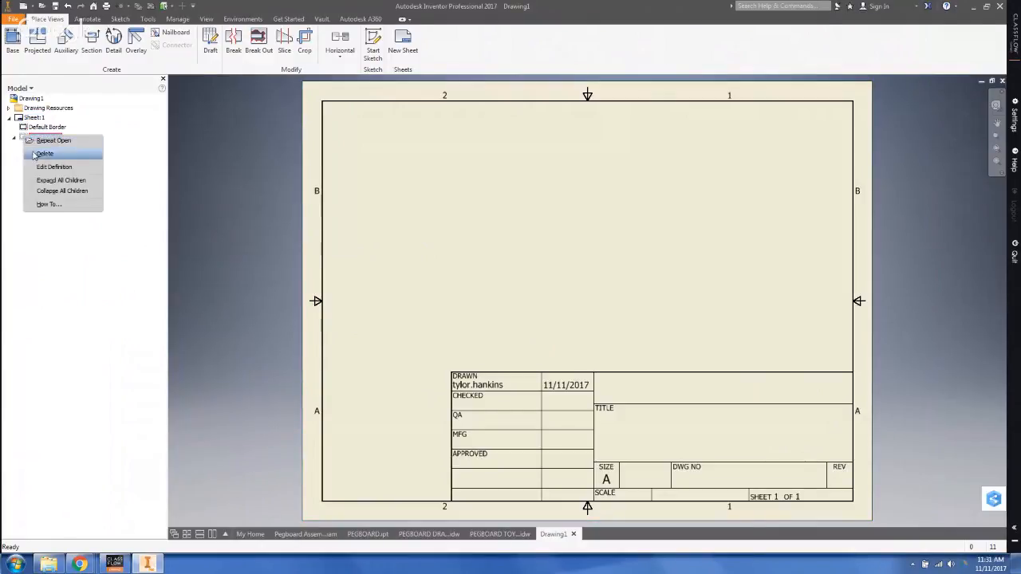
{"action": "left_click", "coordinate": [34, 153]}
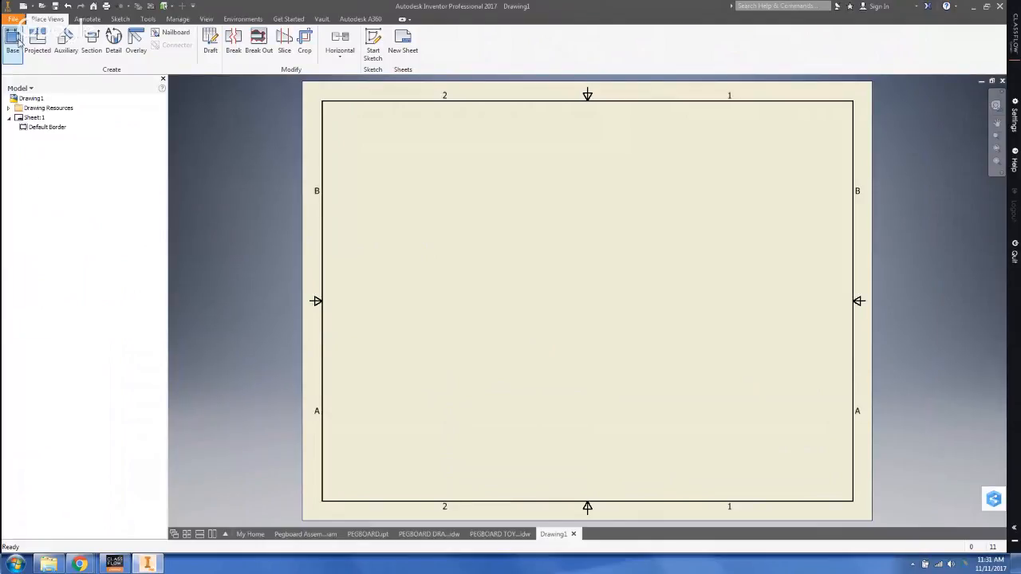
Step: Add a two-line text note reading "Your Name" and "Period #" in the sheet's upper-left corner
{"action": "left_click", "coordinate": [79, 18]}
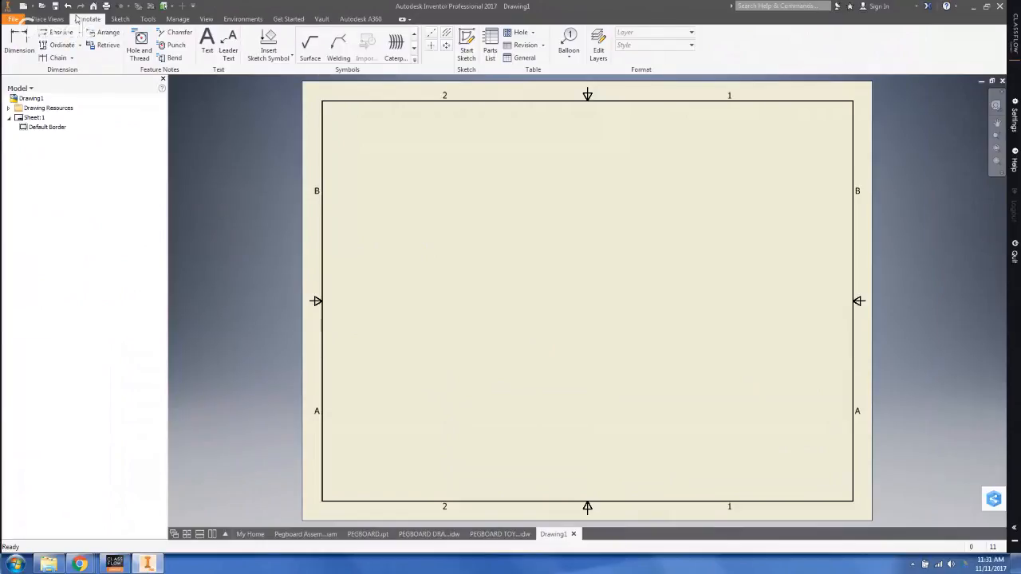
{"action": "left_click", "coordinate": [207, 44]}
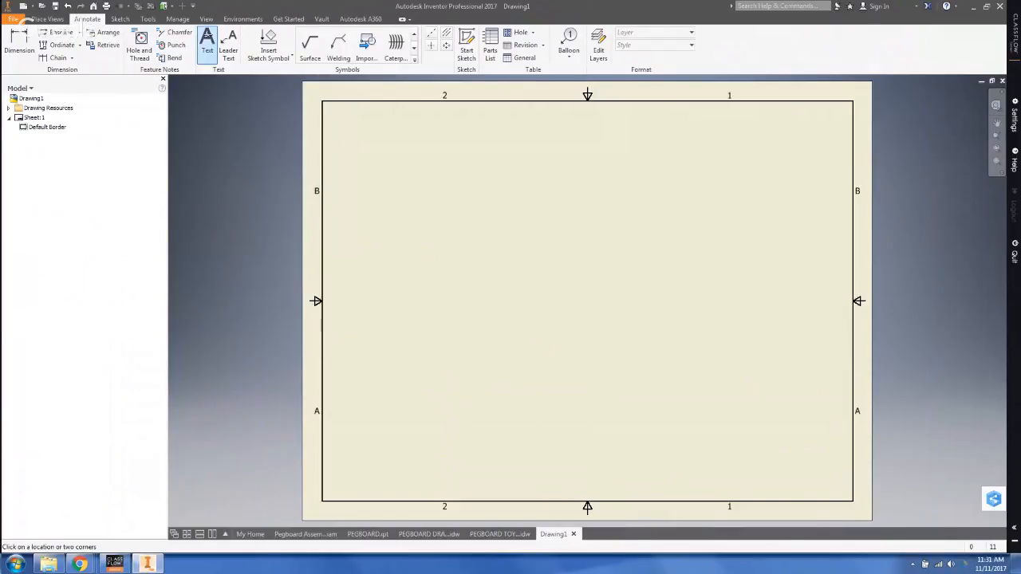
{"action": "left_click", "coordinate": [362, 157]}
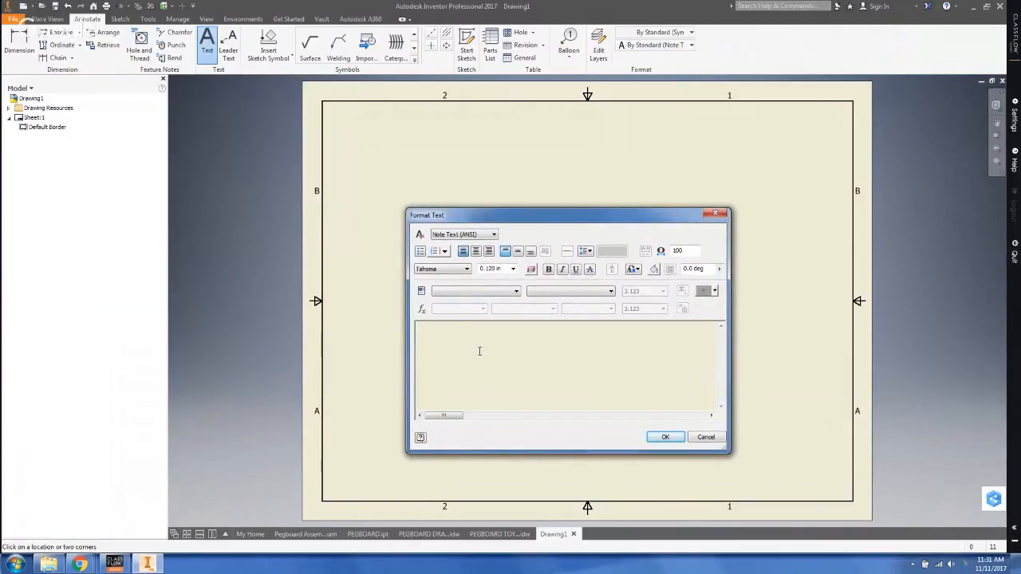
{"action": "type", "text": "Your Name "}
{"action": "type", "text": "Period #"}
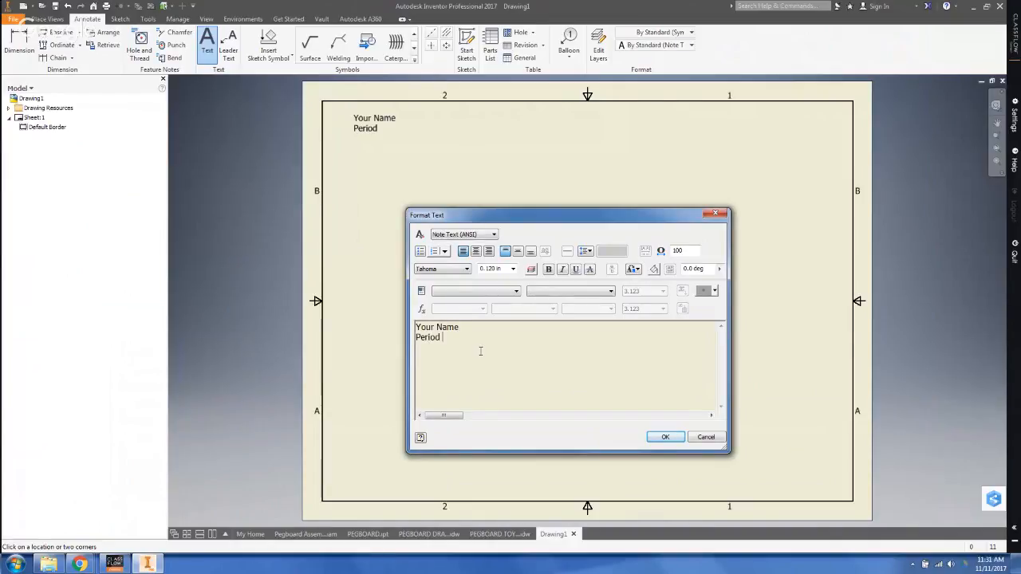
{"action": "left_click", "coordinate": [663, 437]}
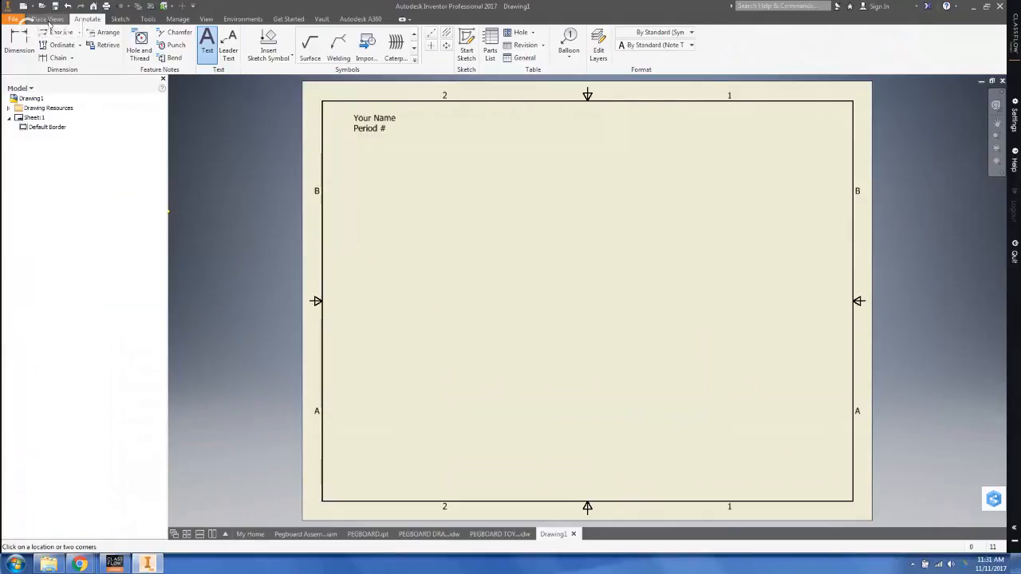
Step: Start a base view and choose the PEGBOARD part from the Pegboard Toy folder as its model
{"action": "left_click", "coordinate": [48, 19]}
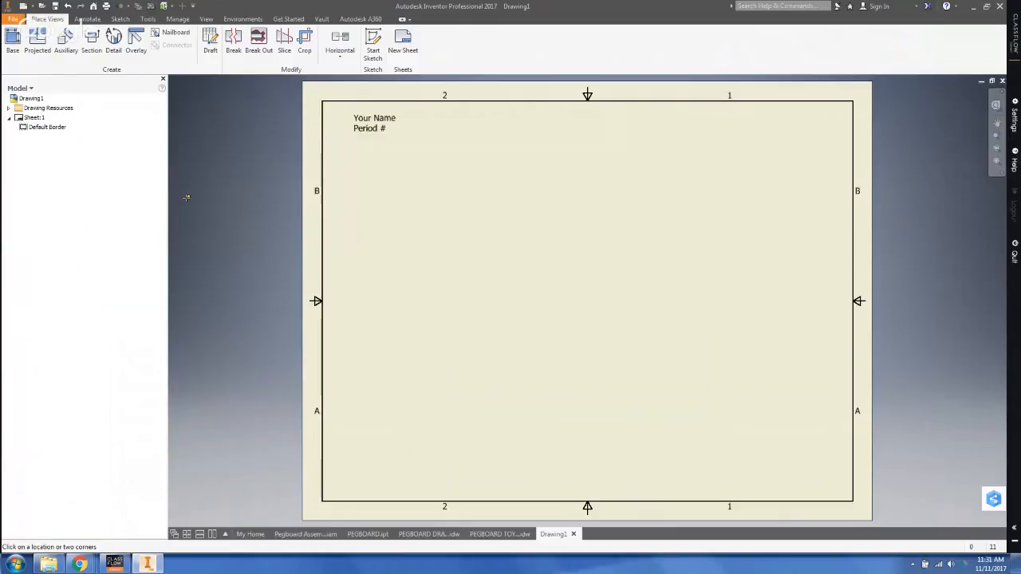
{"action": "left_click", "coordinate": [12, 44]}
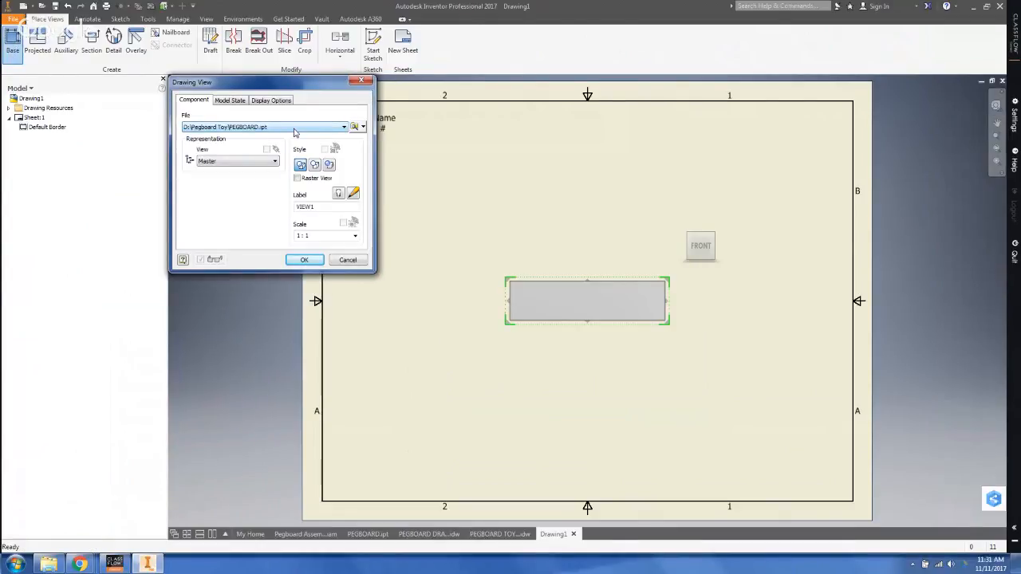
{"action": "left_click", "coordinate": [353, 128]}
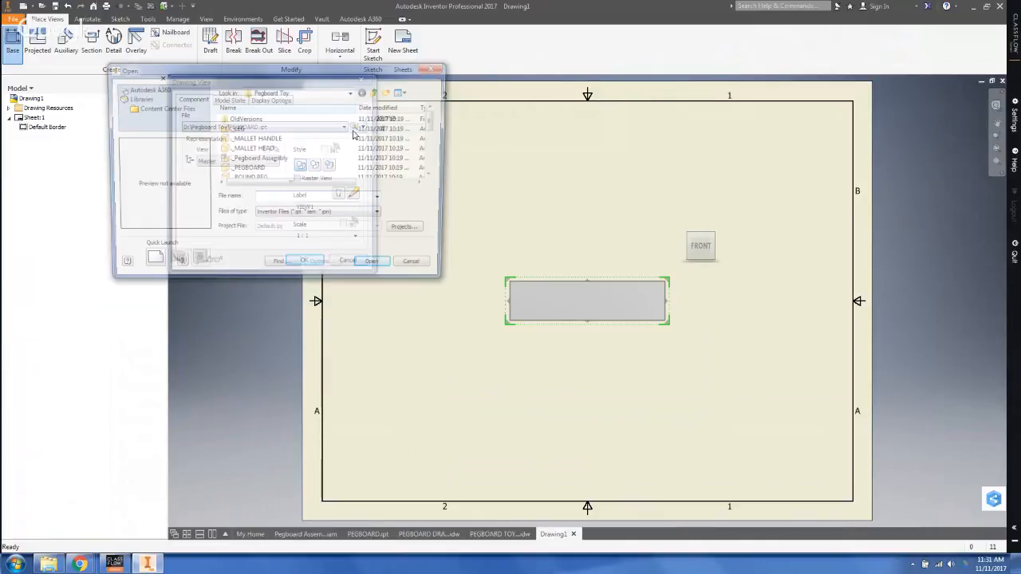
{"action": "scroll", "coordinate": [442, 131], "scroll_direction": "down", "scroll_amount": 3}
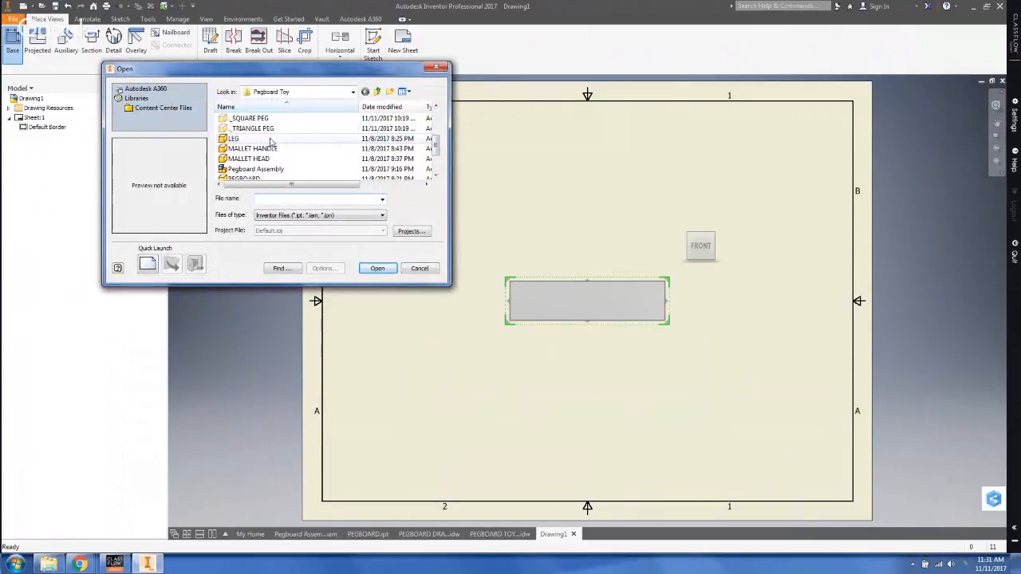
{"action": "left_click", "coordinate": [271, 140]}
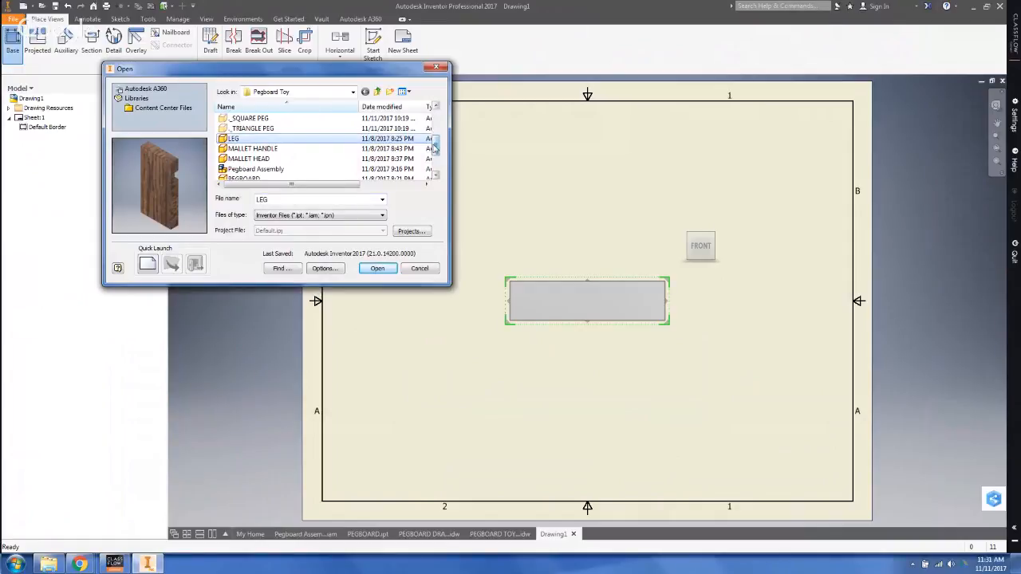
{"action": "scroll", "coordinate": [434, 148], "scroll_direction": "down", "scroll_amount": 1}
{"action": "left_click", "coordinate": [273, 159]}
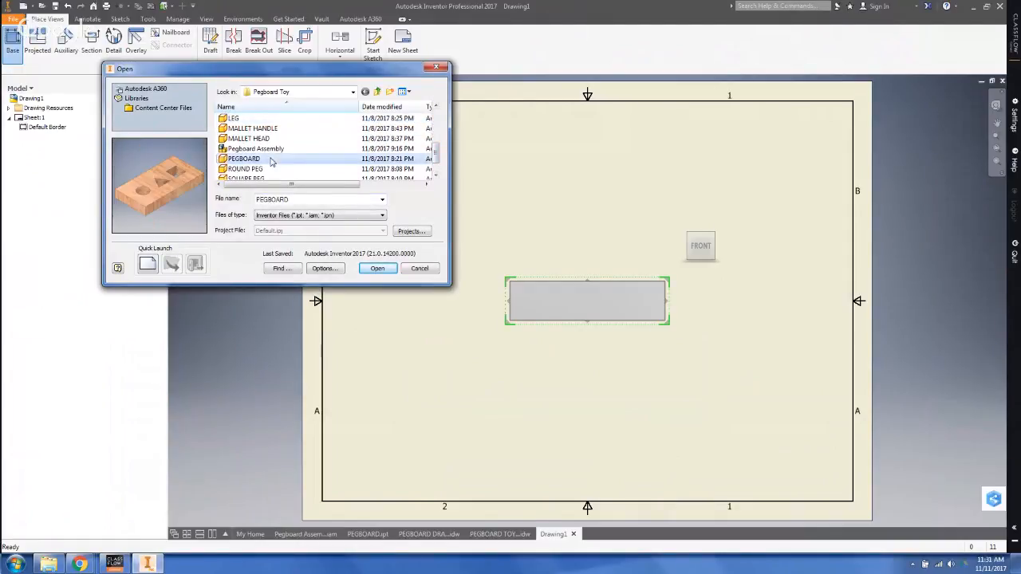
{"action": "left_click", "coordinate": [378, 269]}
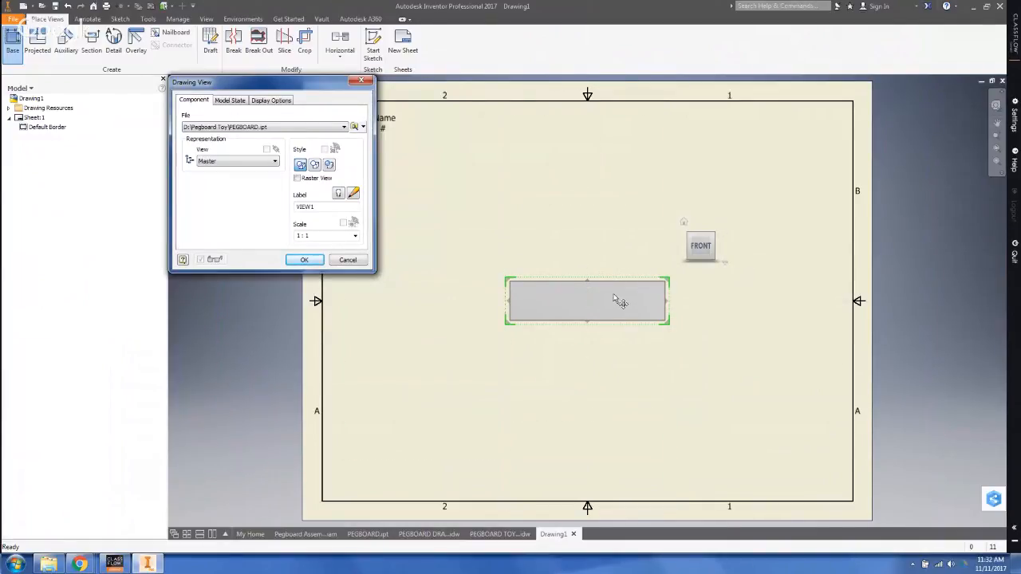
Step: Orient the base view to the top face with its long side horizontal, hidden lines removed, and place it in the sheet's lower-left area
{"action": "left_click", "coordinate": [712, 235]}
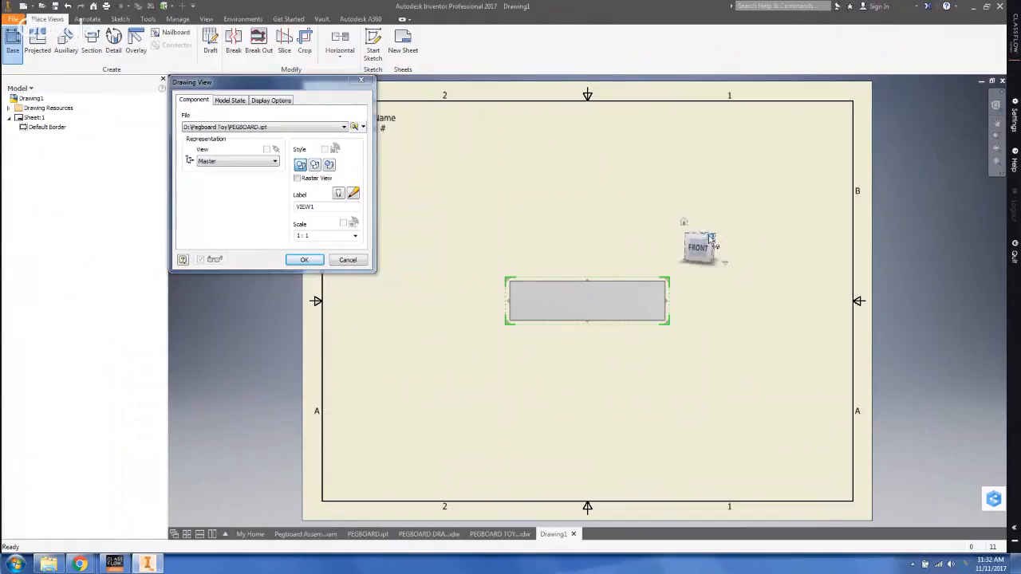
{"action": "left_click", "coordinate": [704, 238]}
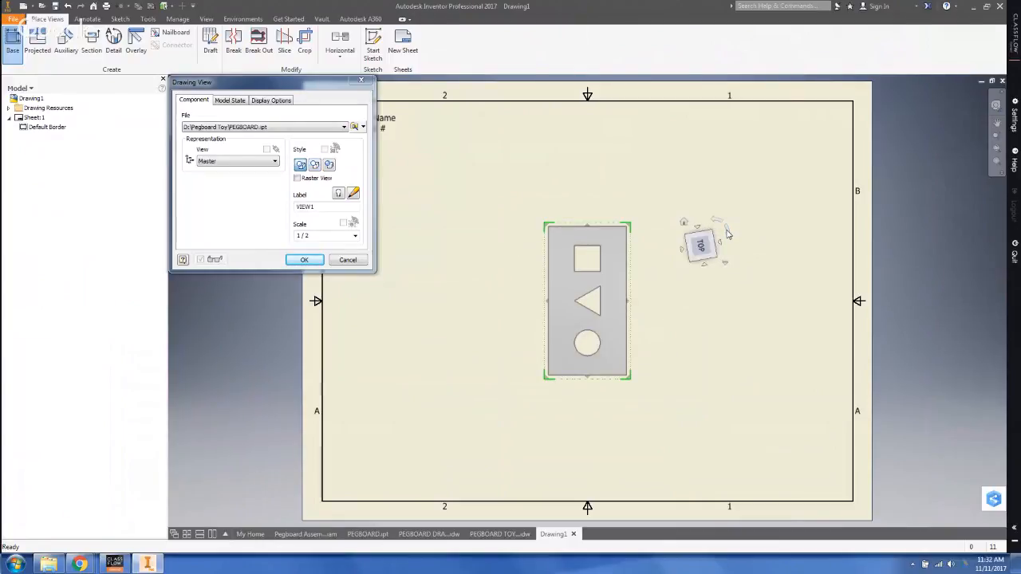
{"action": "left_click", "coordinate": [726, 228]}
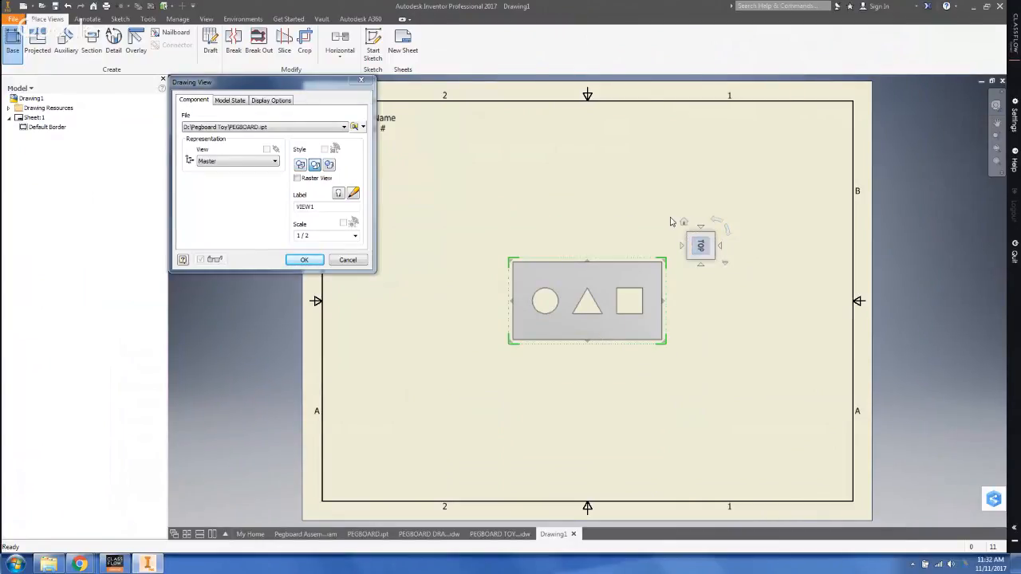
{"action": "left_click", "coordinate": [306, 262]}
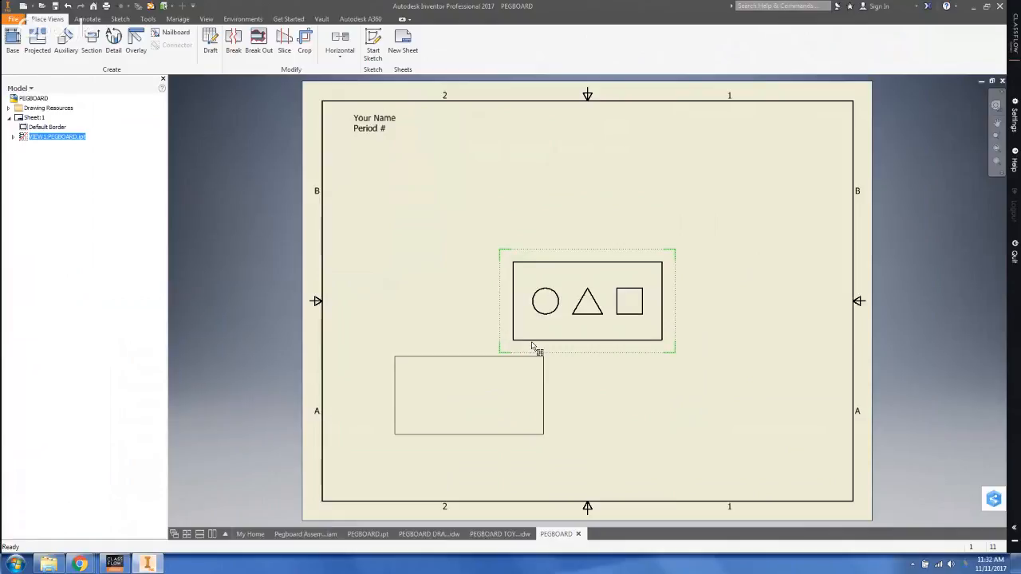
{"action": "left_click_drag", "start_coordinate": [532, 347], "coordinate": [503, 321]}
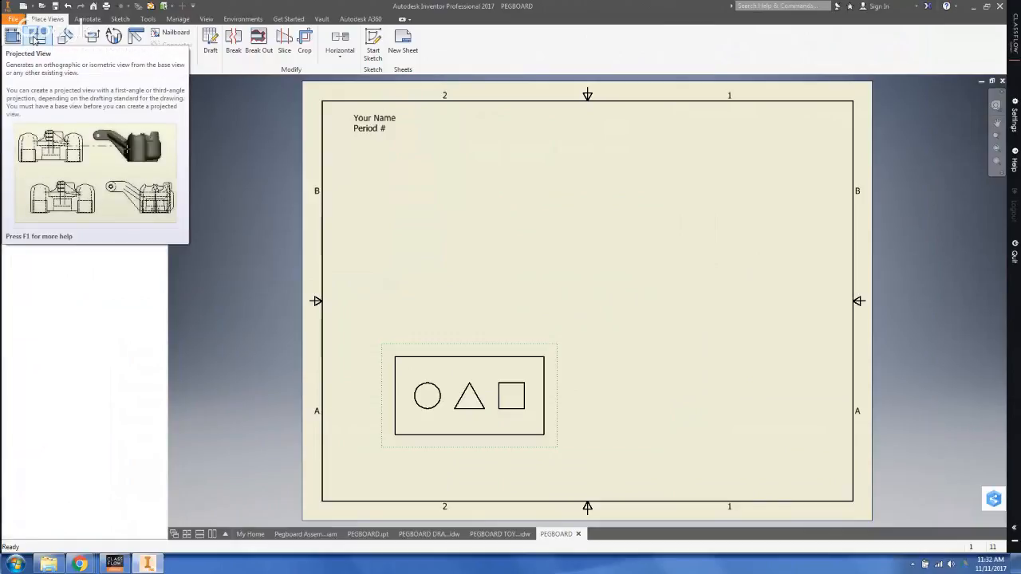
Step: Project three views from the base view: one above it, one to its right, and an isometric view in the upper-right area
{"action": "left_click", "coordinate": [37, 40]}
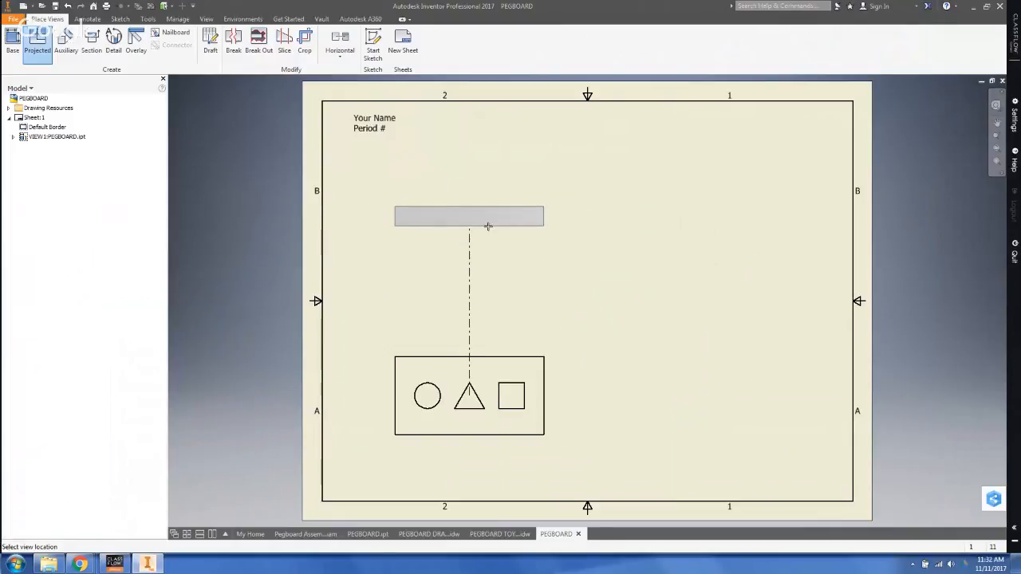
{"action": "left_click", "coordinate": [487, 226]}
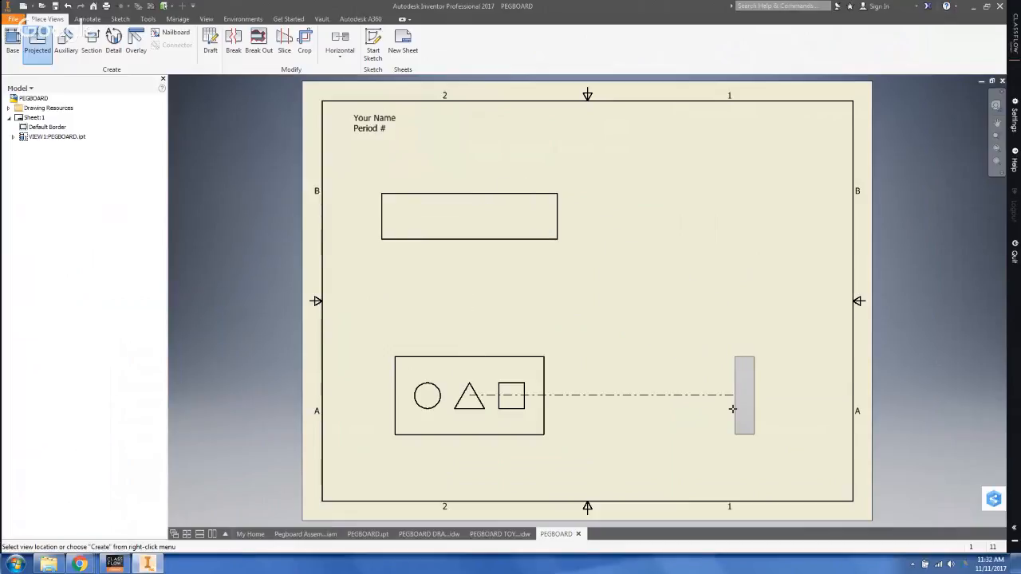
{"action": "left_click", "coordinate": [732, 410]}
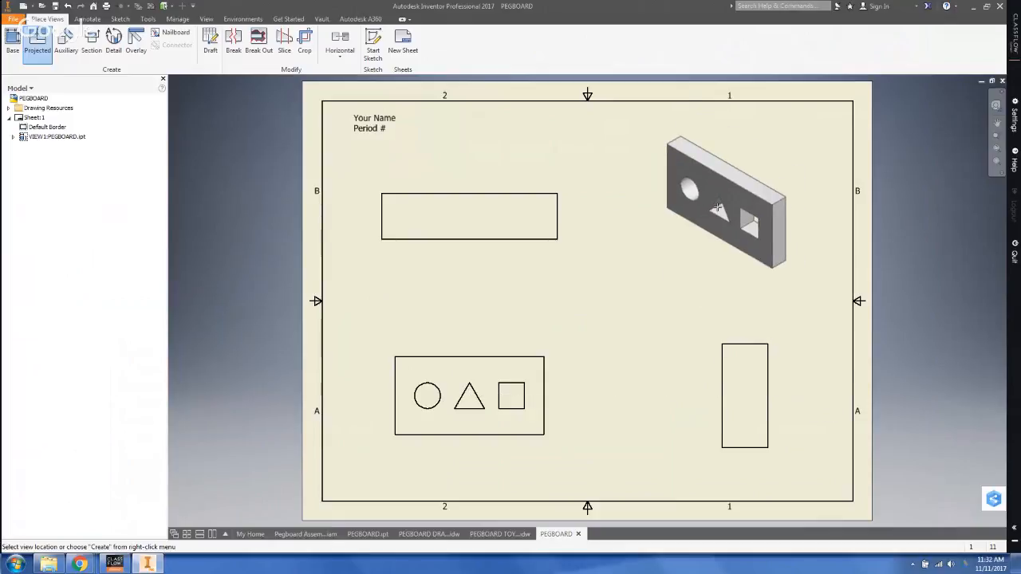
{"action": "left_click", "coordinate": [716, 207]}
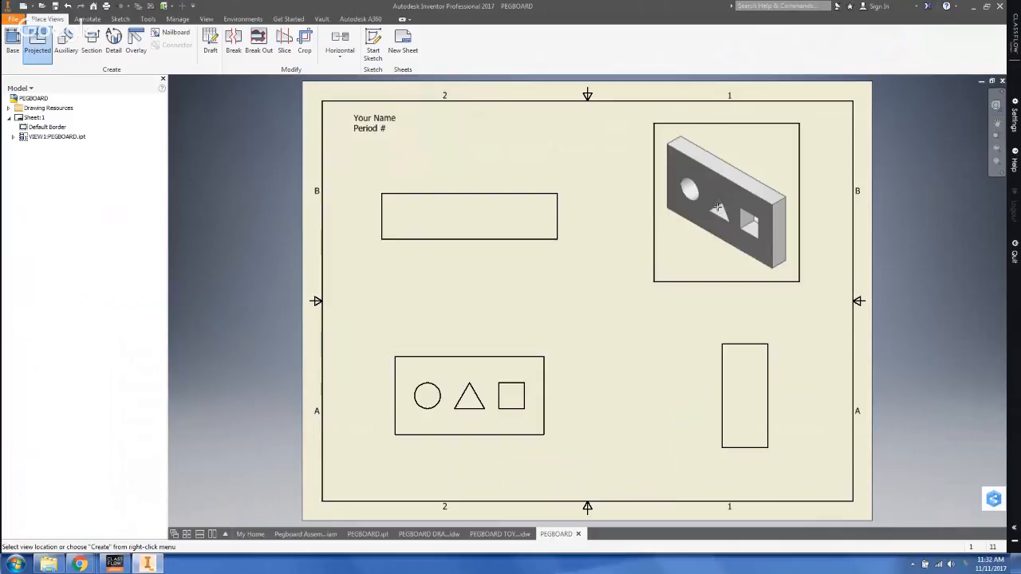
{"action": "left_click", "coordinate": [457, 254]}
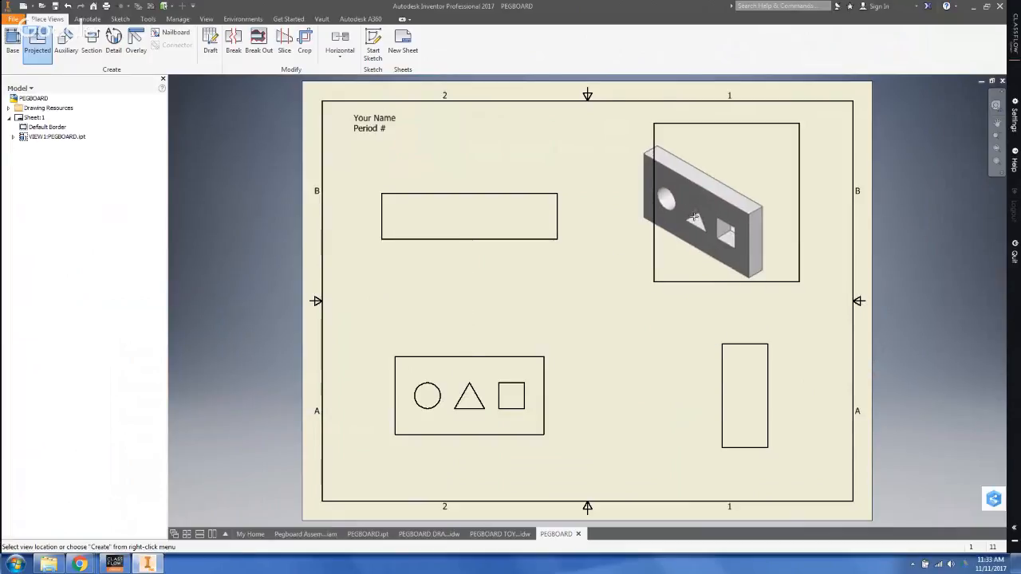
{"action": "right_click", "coordinate": [694, 217]}
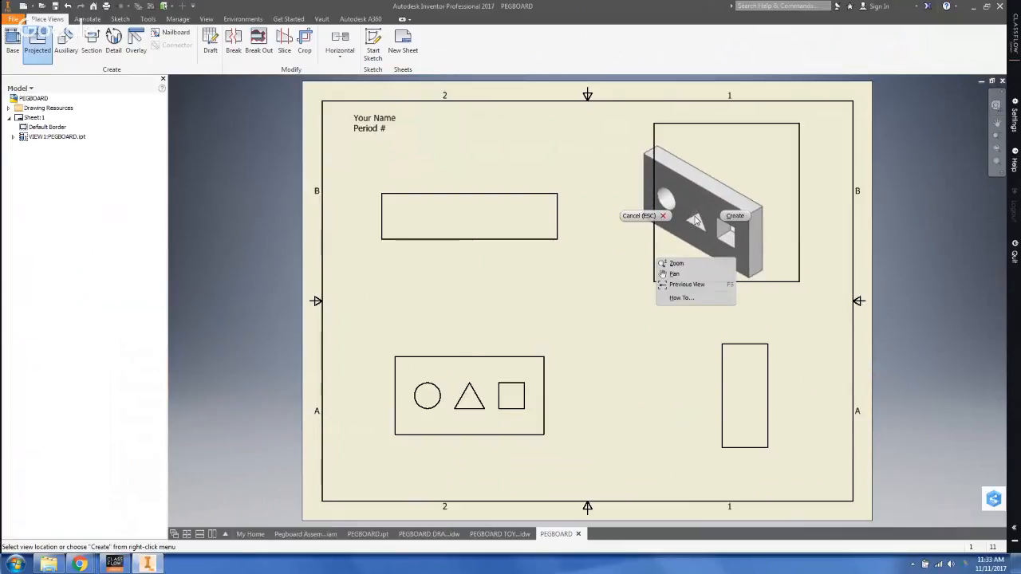
{"action": "left_click", "coordinate": [733, 217]}
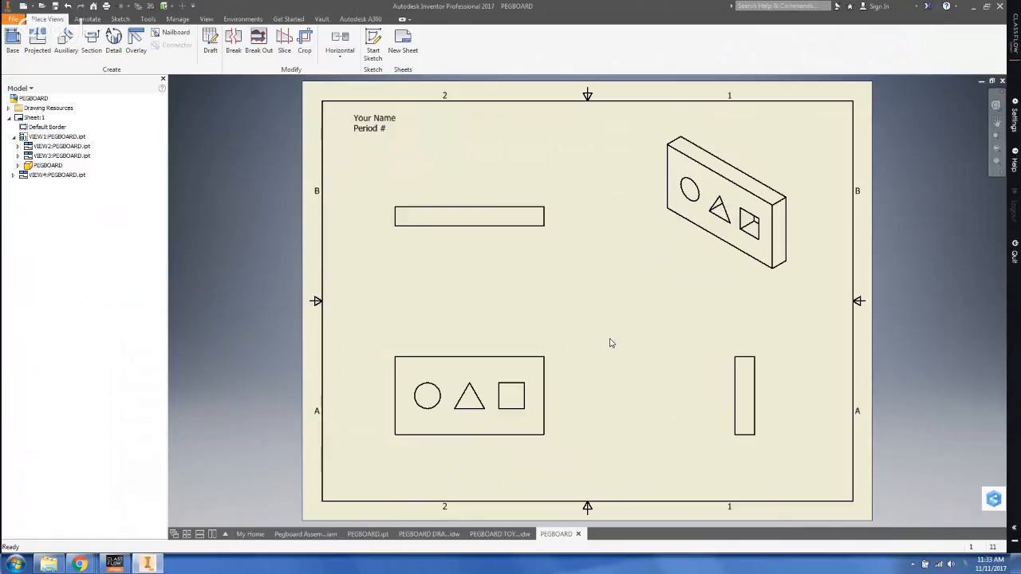
Step: Change the isometric view's display style to shaded
{"action": "double_click", "coordinate": [794, 165]}
{"action": "mouse_move", "coordinate": [799, 167]}
{"action": "left_mouse_down"}
{"action": "mouse_move", "coordinate": [631, 222]}
{"action": "mouse_move", "coordinate": [423, 247]}
{"action": "left_mouse_up"}
{"action": "left_click", "coordinate": [329, 165]}
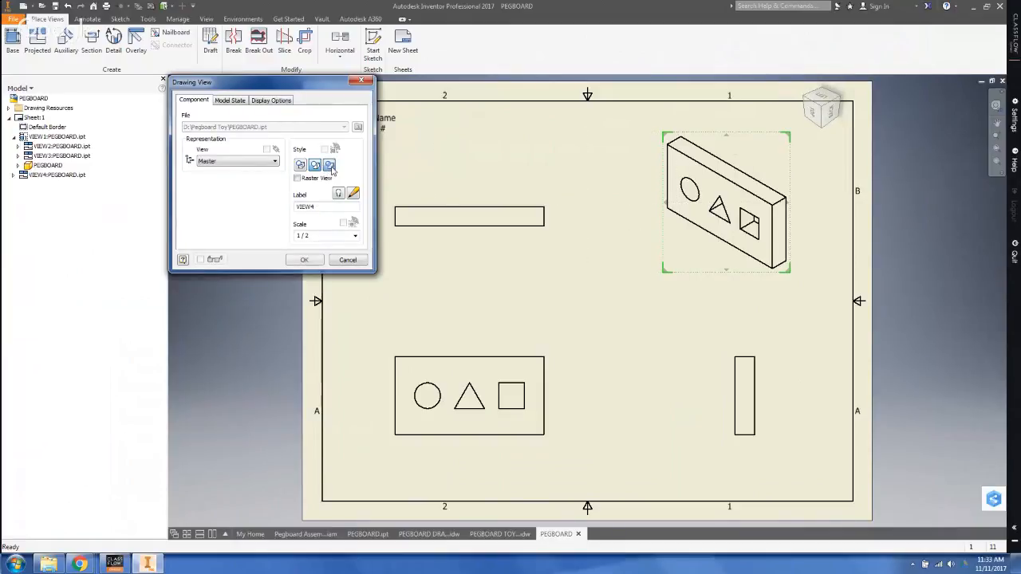
{"action": "left_click", "coordinate": [304, 260]}
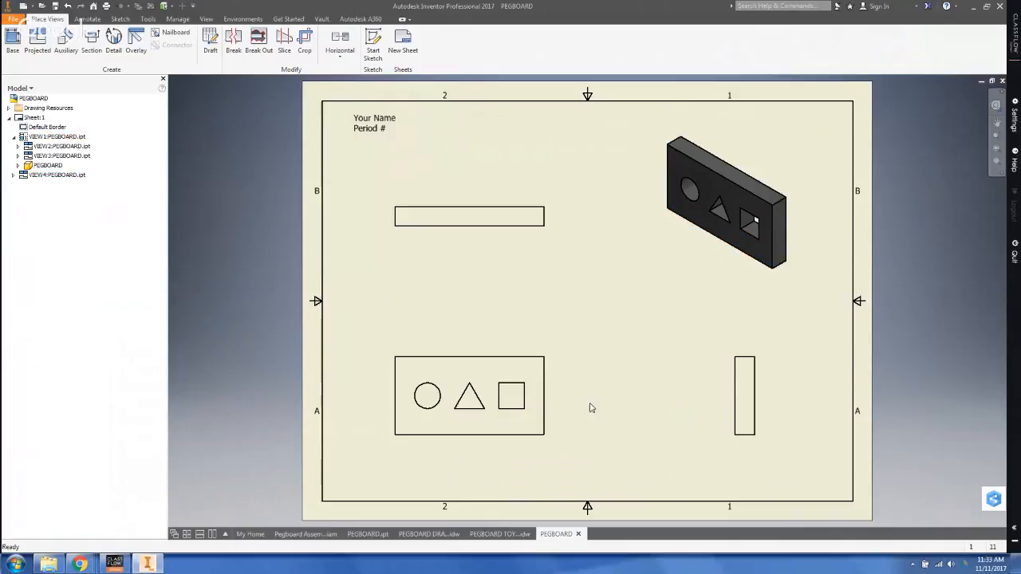
Step: Change the base view's display style to show hidden lines so the projected orthographic views follow it
{"action": "left_click", "coordinate": [540, 349]}
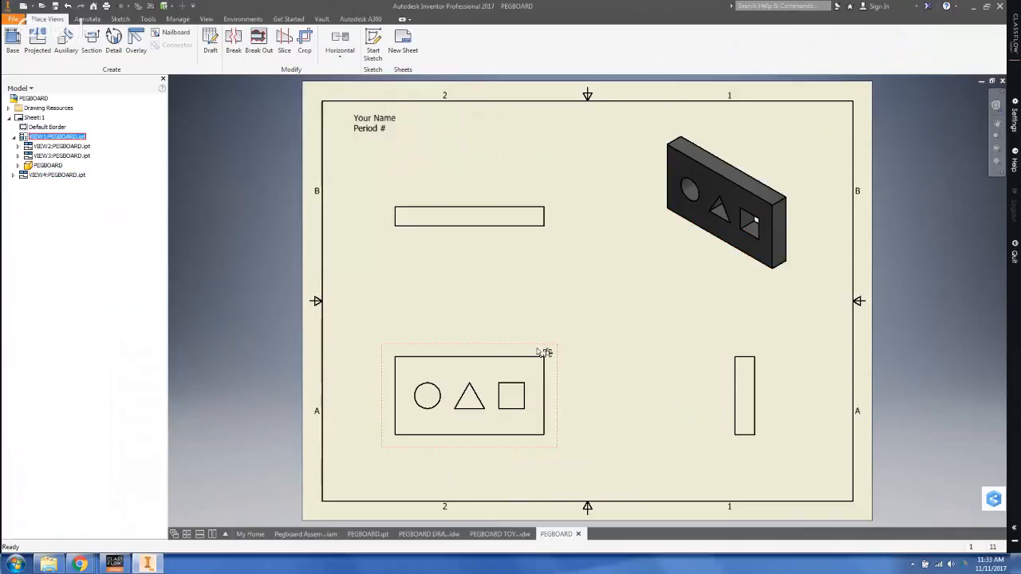
{"action": "double_click", "coordinate": [550, 348]}
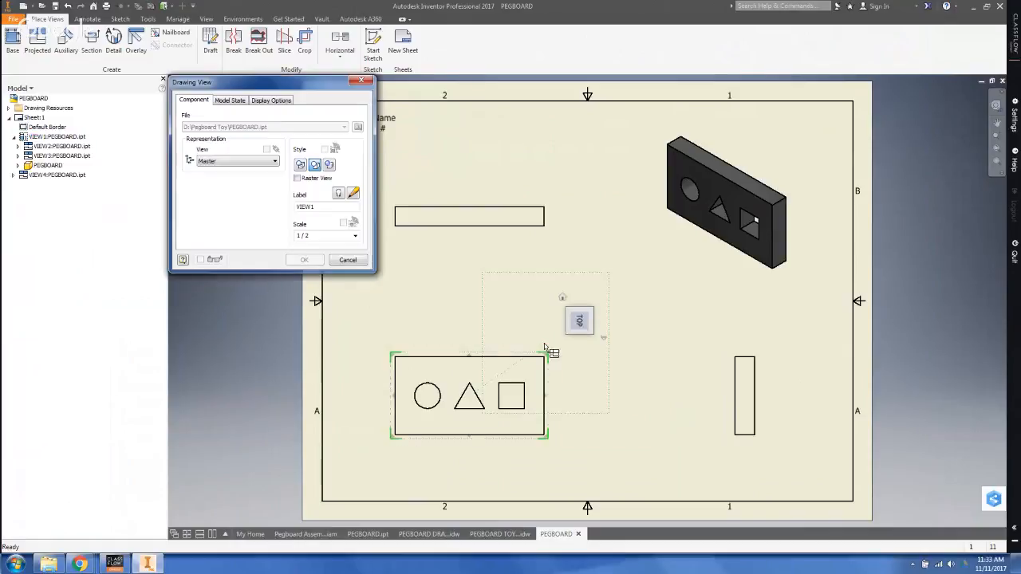
{"action": "left_click", "coordinate": [300, 164]}
{"action": "left_click", "coordinate": [305, 260]}
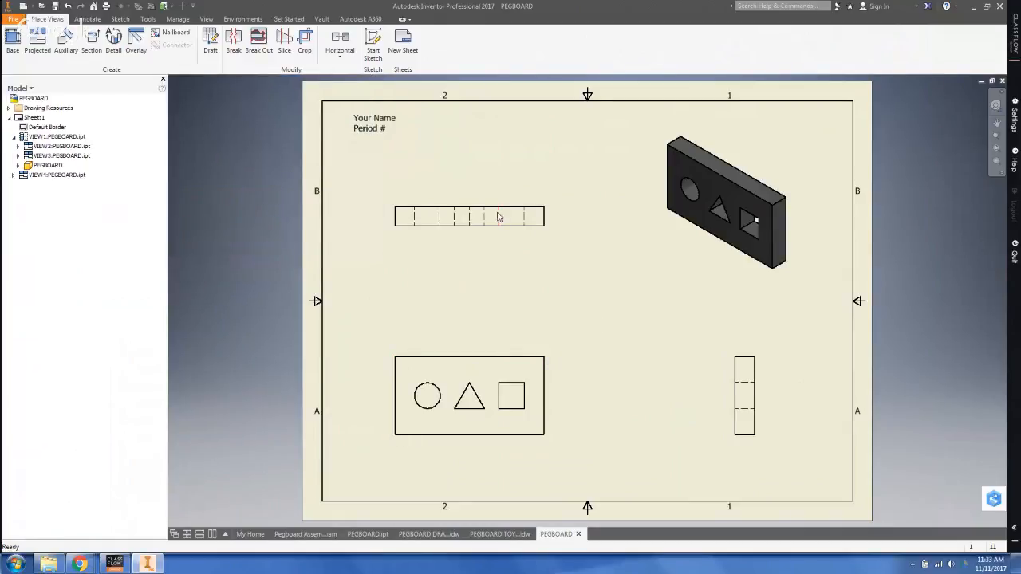
{"action": "left_click", "coordinate": [517, 356]}
{"action": "double_click", "coordinate": [515, 351]}
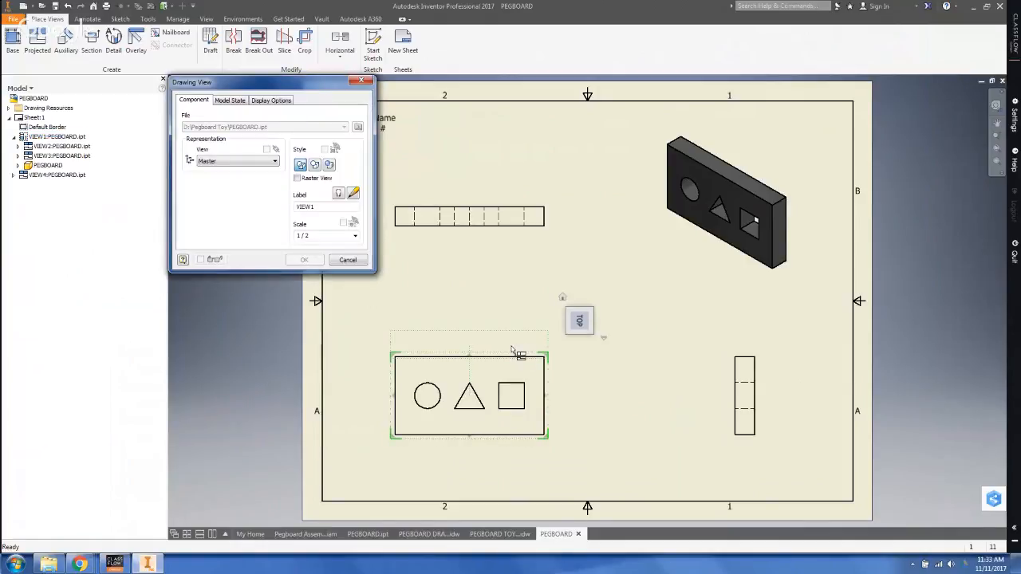
{"action": "left_click", "coordinate": [300, 165]}
{"action": "left_click", "coordinate": [305, 260]}
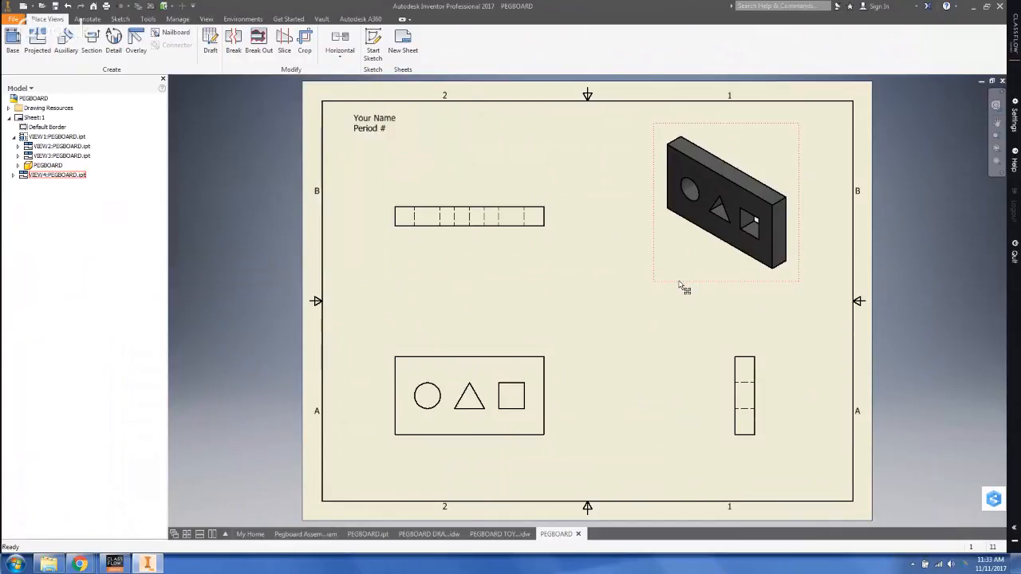
{"action": "left_click", "coordinate": [680, 285]}
{"action": "left_click", "coordinate": [86, 19]}
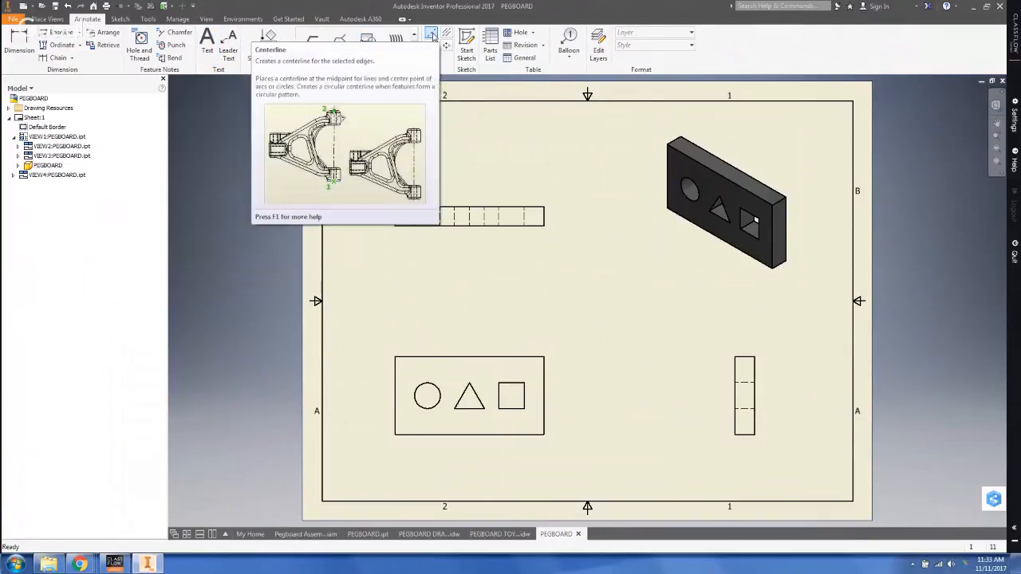
{"action": "left_click", "coordinate": [432, 36]}
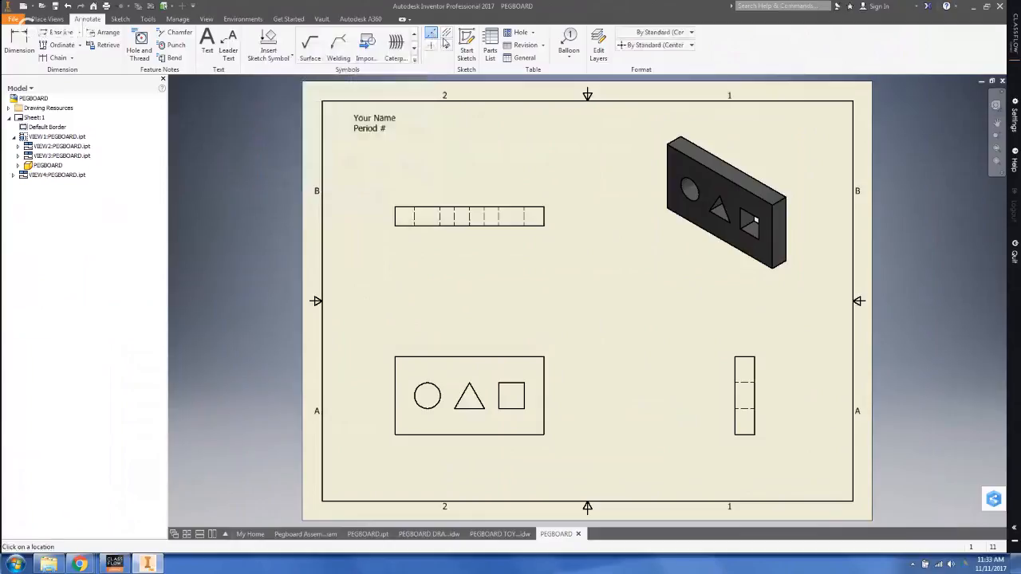
{"action": "left_click", "coordinate": [409, 216]}
{"action": "key", "text": "Escape"}
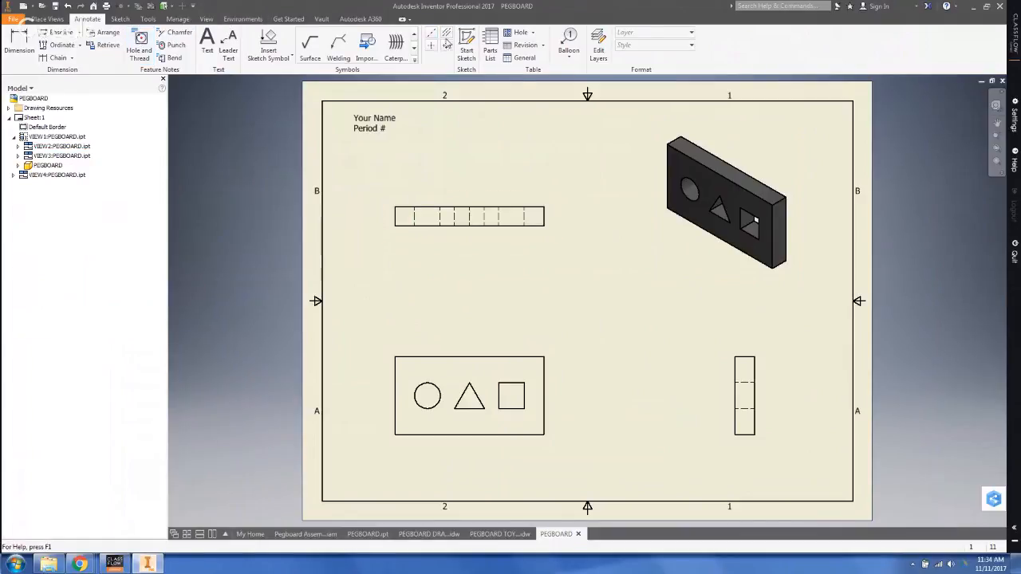
{"action": "left_click", "coordinate": [431, 33]}
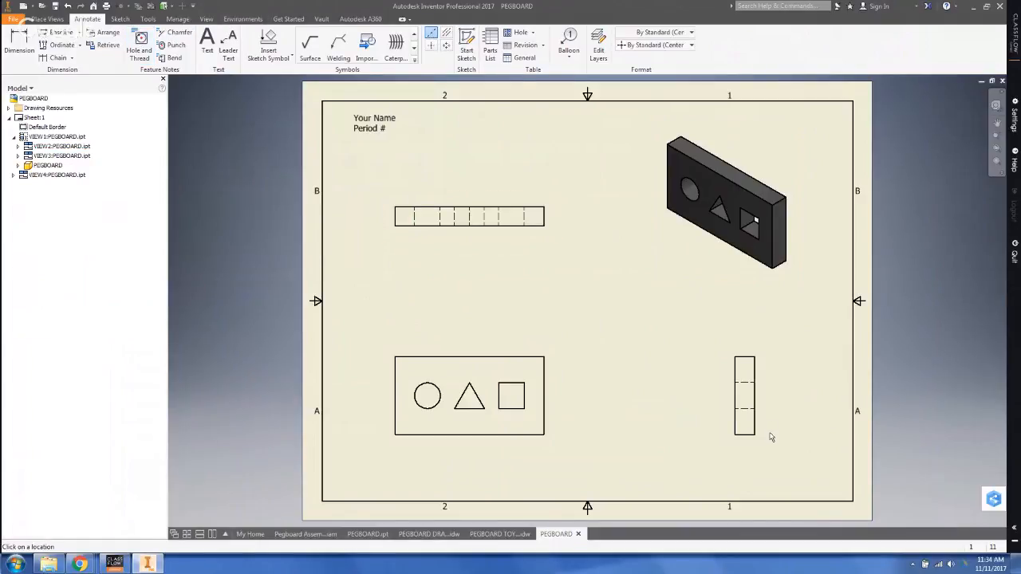
{"action": "left_click", "coordinate": [736, 397]}
{"action": "left_click", "coordinate": [754, 395]}
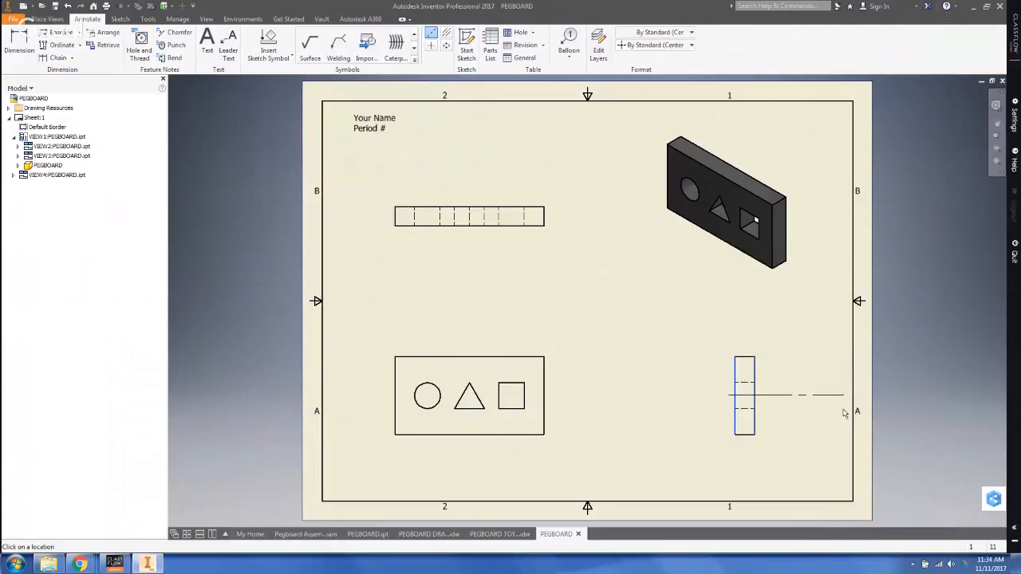
{"action": "key", "text": "Escape"}
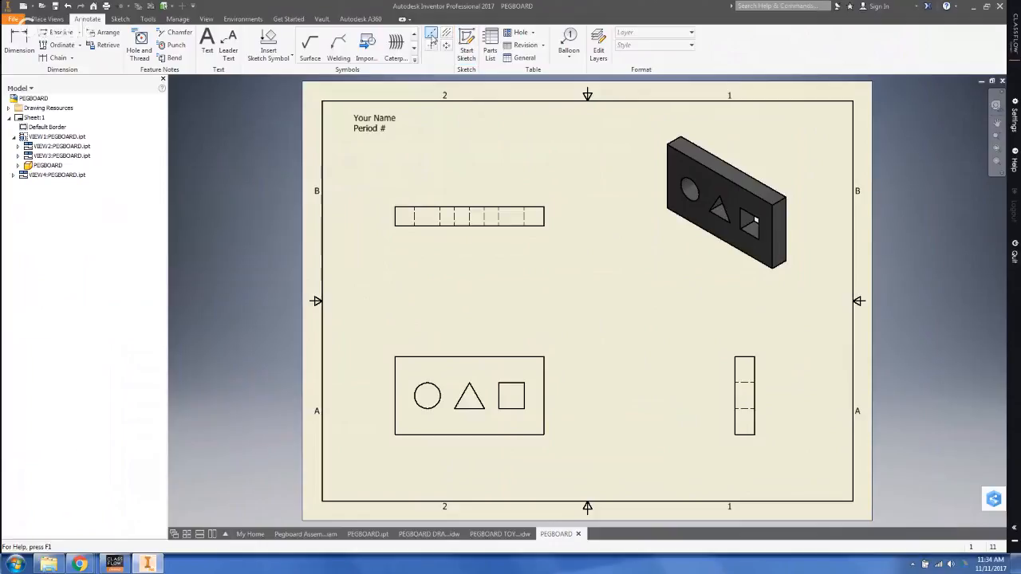
Step: Add a horizontal centerline through the midpoints of the long edges of the view to the right of the base view
{"action": "left_click", "coordinate": [431, 37]}
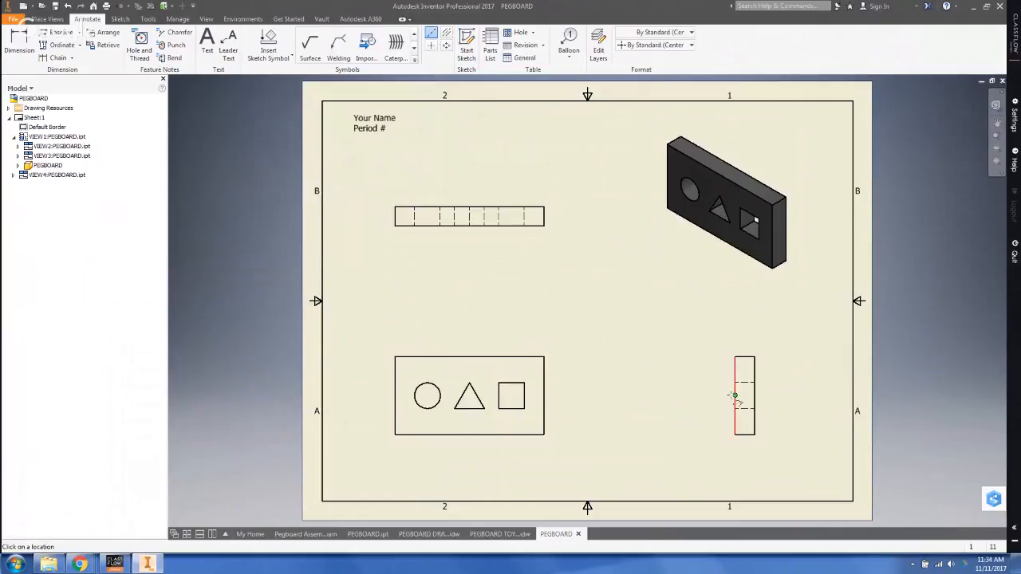
{"action": "left_click", "coordinate": [732, 394]}
{"action": "left_click", "coordinate": [756, 403]}
{"action": "right_click", "coordinate": [795, 407]}
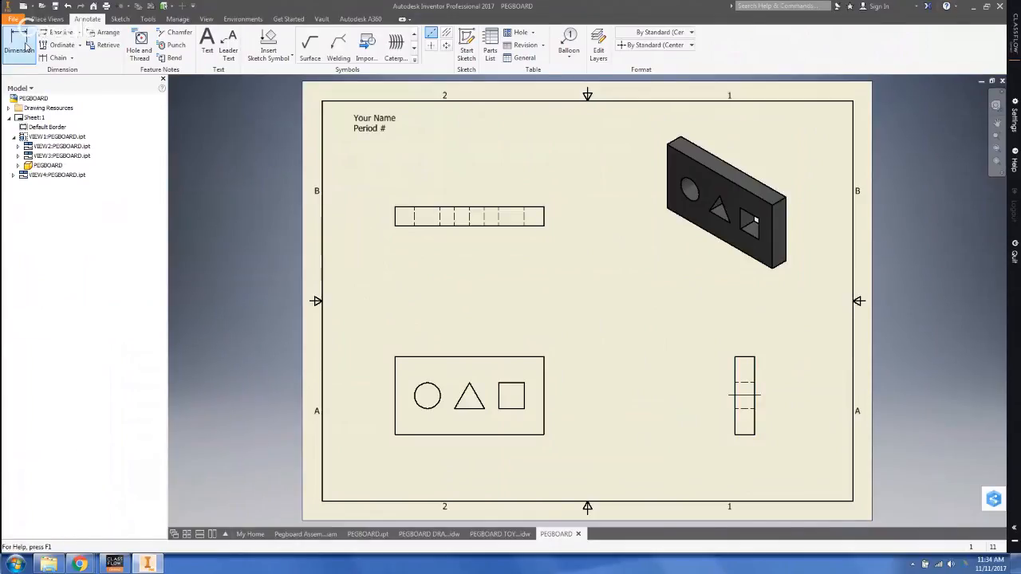
Step: Add a center mark to the base view's circle and a bisecting centerline between that hole's hidden lines in the upper view
{"action": "left_click", "coordinate": [25, 46]}
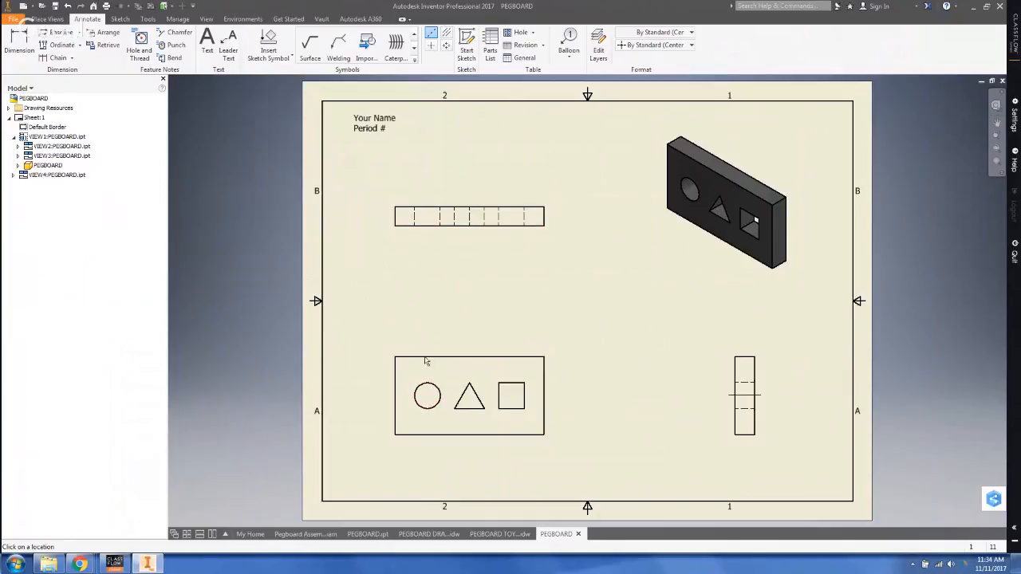
{"action": "left_click", "coordinate": [432, 48]}
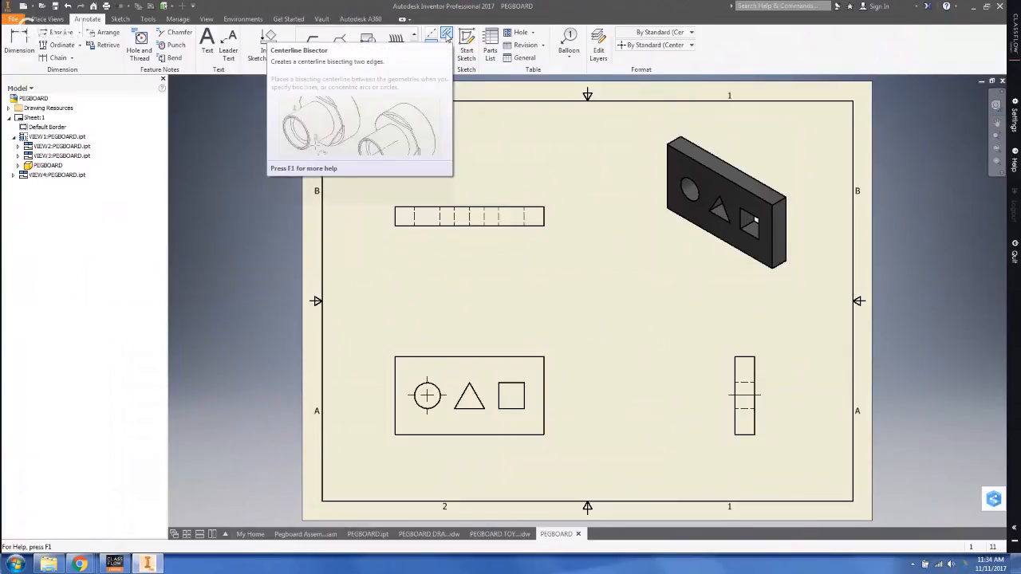
{"action": "left_click", "coordinate": [446, 35]}
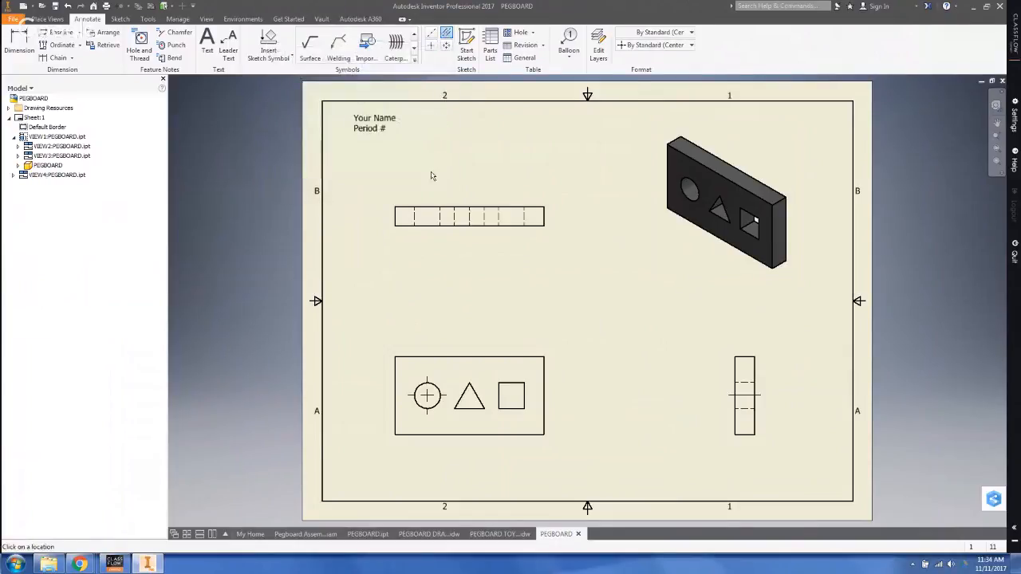
{"action": "left_click", "coordinate": [438, 218]}
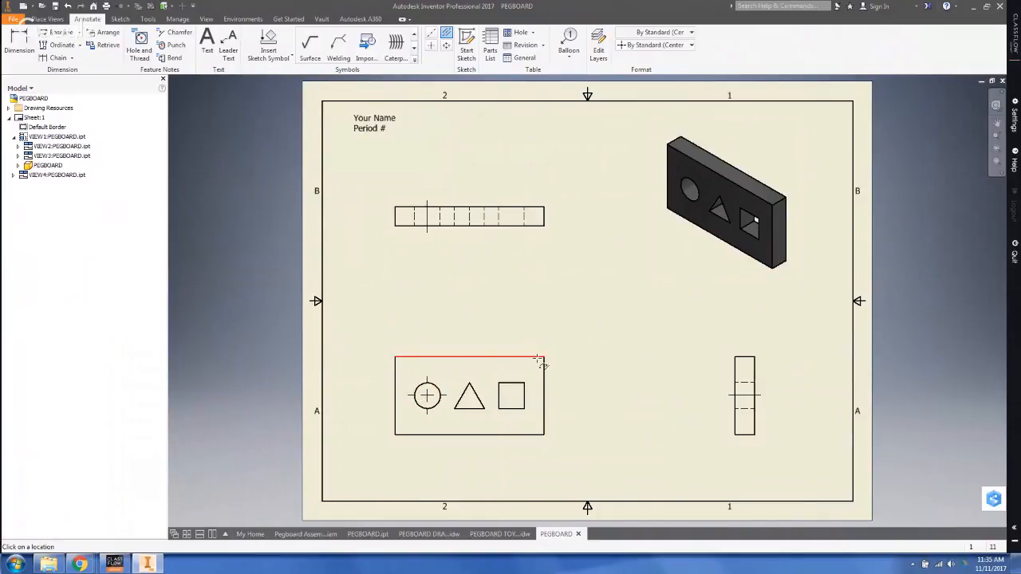
{"action": "key", "text": "Escape"}
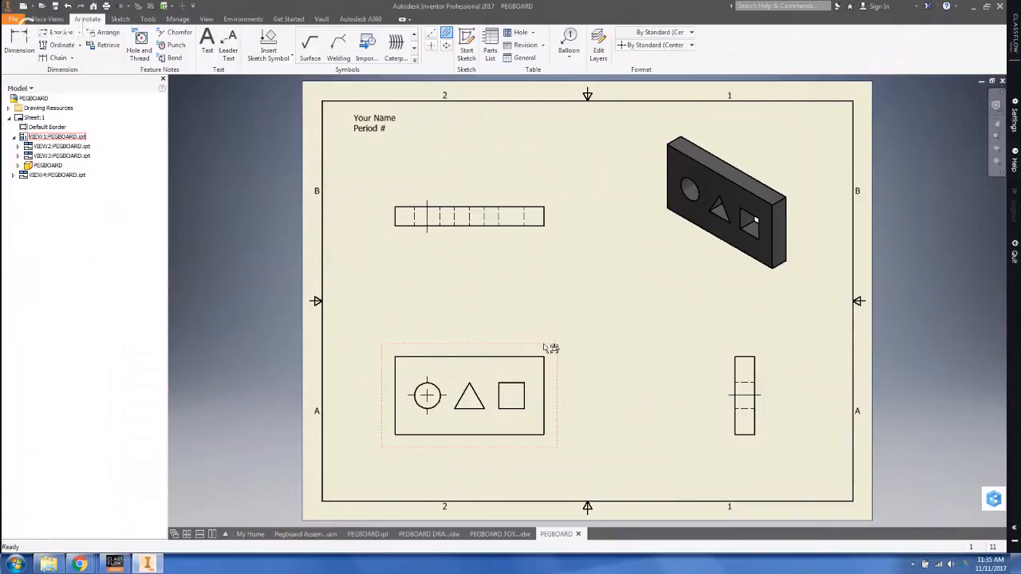
Step: Set the base view's scale to 3/4
{"action": "double_click", "coordinate": [550, 349]}
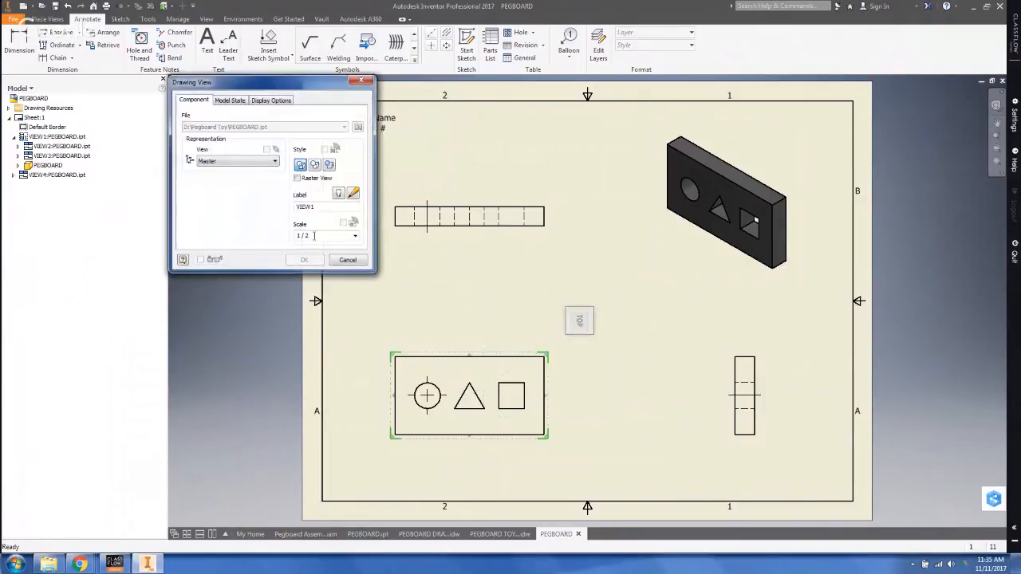
{"action": "left_click", "coordinate": [354, 236]}
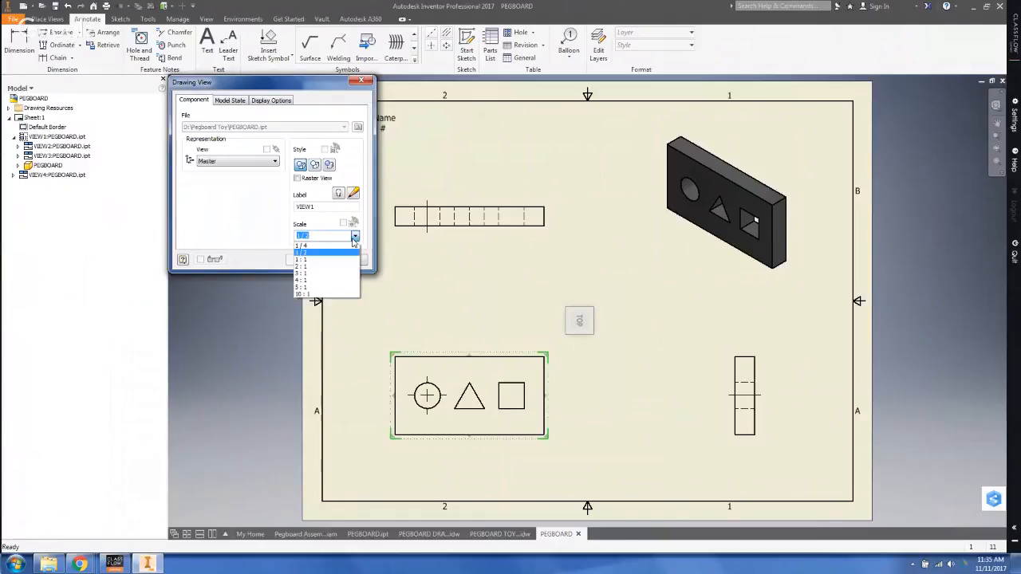
{"action": "left_click", "coordinate": [355, 238]}
{"action": "type", "text": "3/4"}
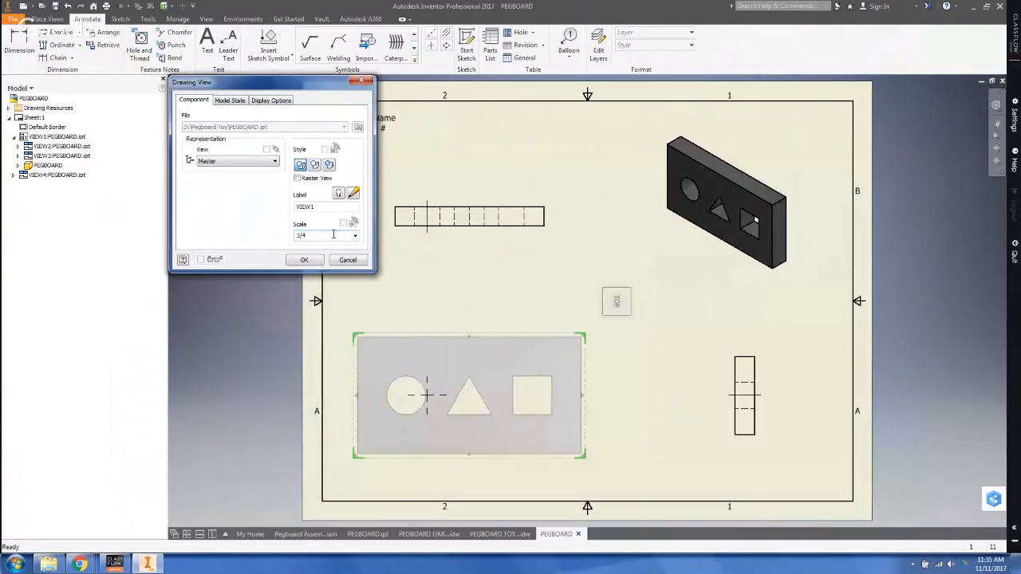
{"action": "left_click", "coordinate": [303, 263]}
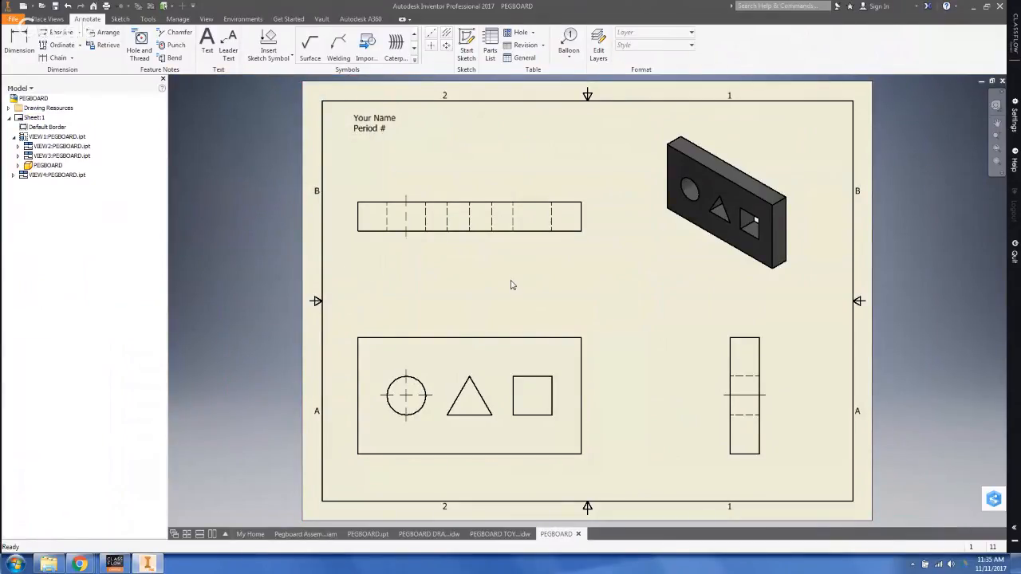
Step: Dimension the overall length of the board above the base view, adding an inch mark after the value
{"action": "left_click", "coordinate": [23, 42]}
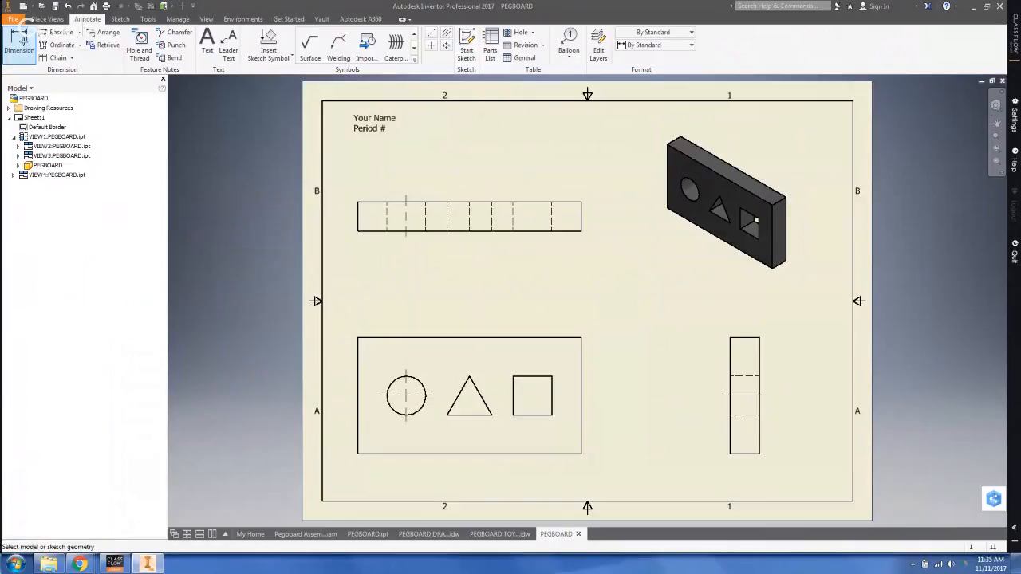
{"action": "left_click", "coordinate": [359, 381]}
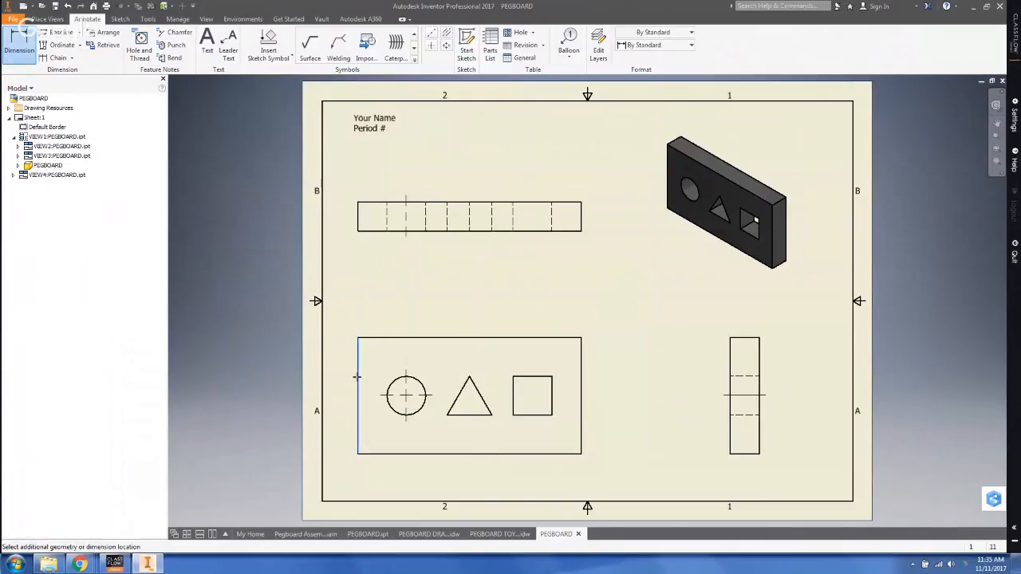
{"action": "left_click", "coordinate": [581, 391]}
{"action": "left_click", "coordinate": [521, 283]}
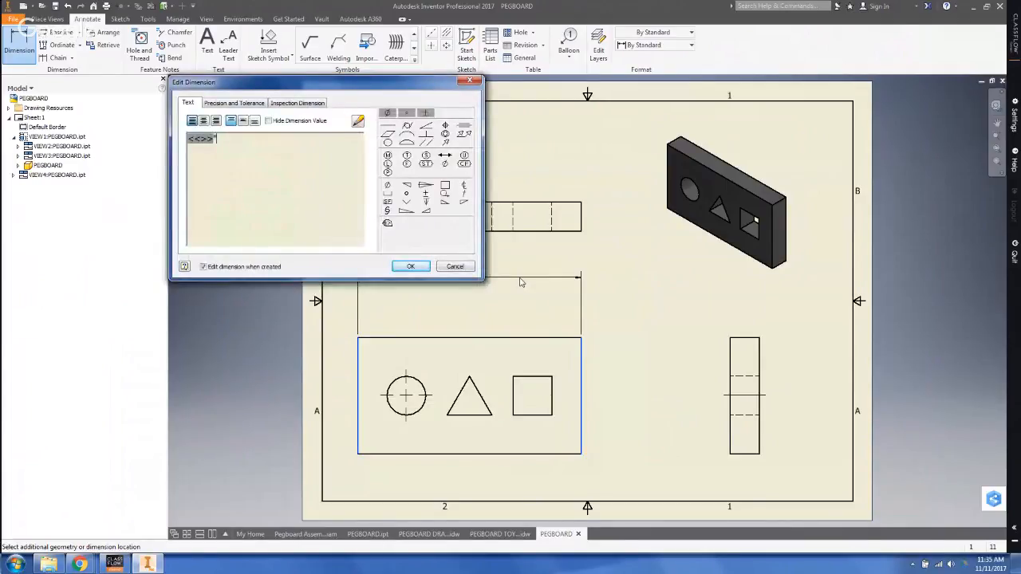
{"action": "left_click", "coordinate": [410, 266]}
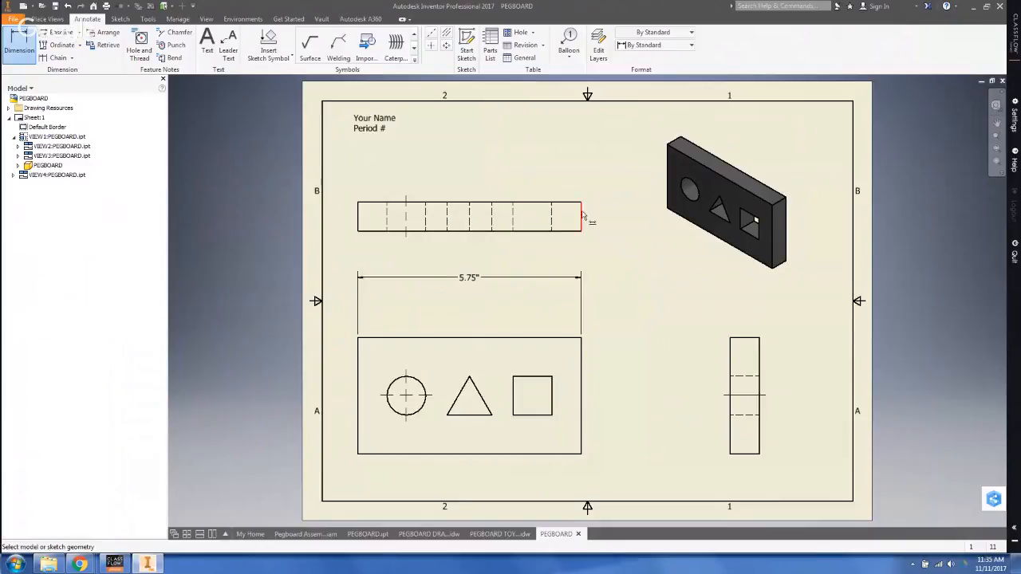
Step: Dimension the board's thickness beside the right end of the upper view, adding an inch mark after the value
{"action": "left_click", "coordinate": [580, 227]}
{"action": "left_click", "coordinate": [618, 205]}
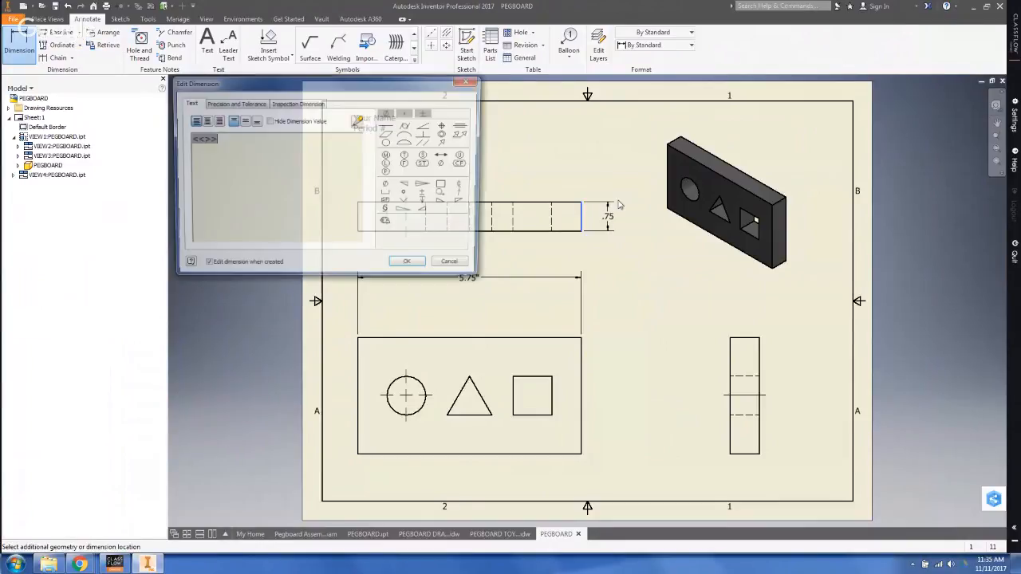
{"action": "type", "text": "\""}
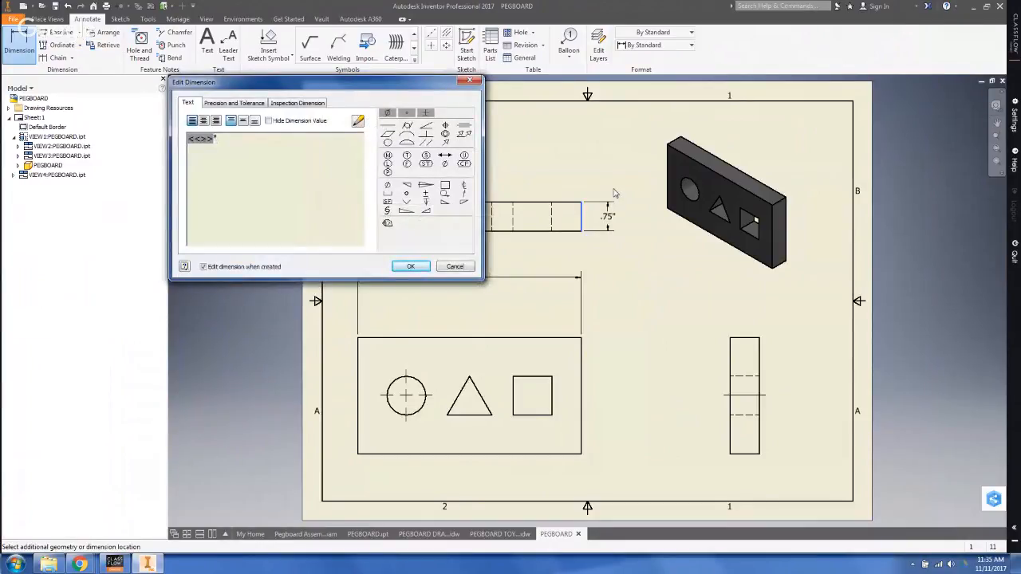
{"action": "left_click", "coordinate": [410, 268]}
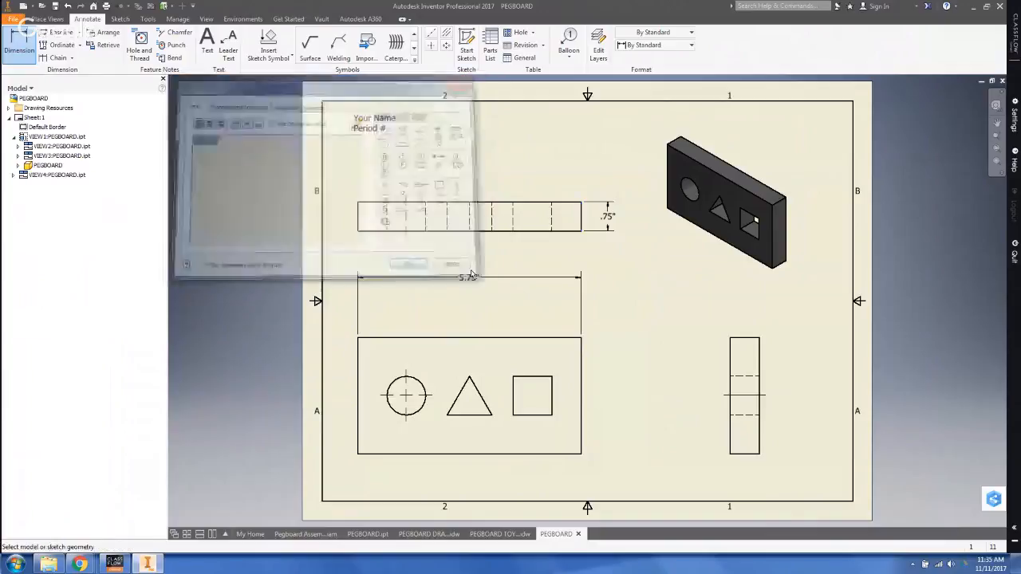
Step: Dimension the board's height to the left of the side view, adding an inch mark after the value
{"action": "left_click", "coordinate": [729, 369]}
{"action": "left_click", "coordinate": [661, 382]}
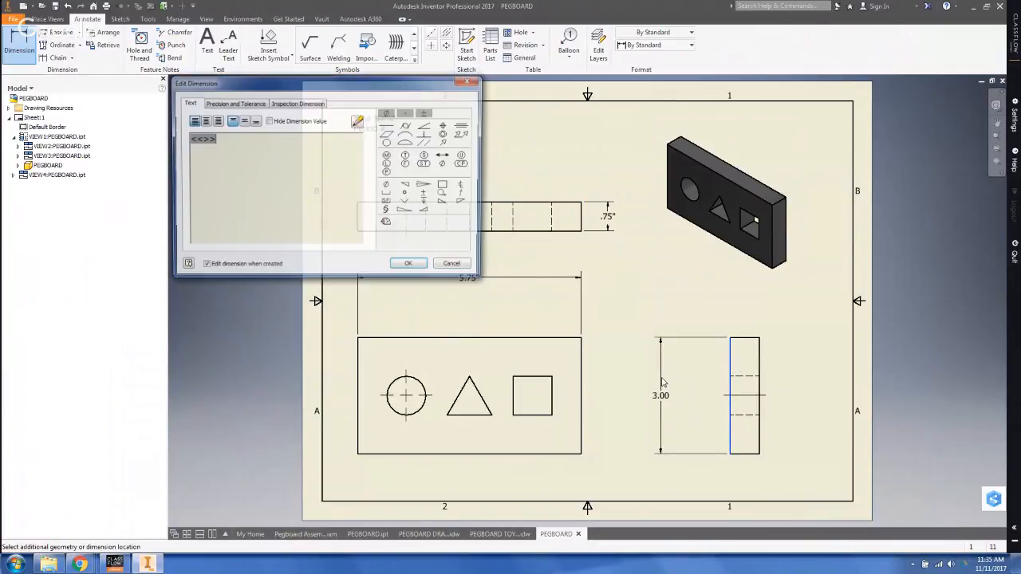
{"action": "type", "text": "\""}
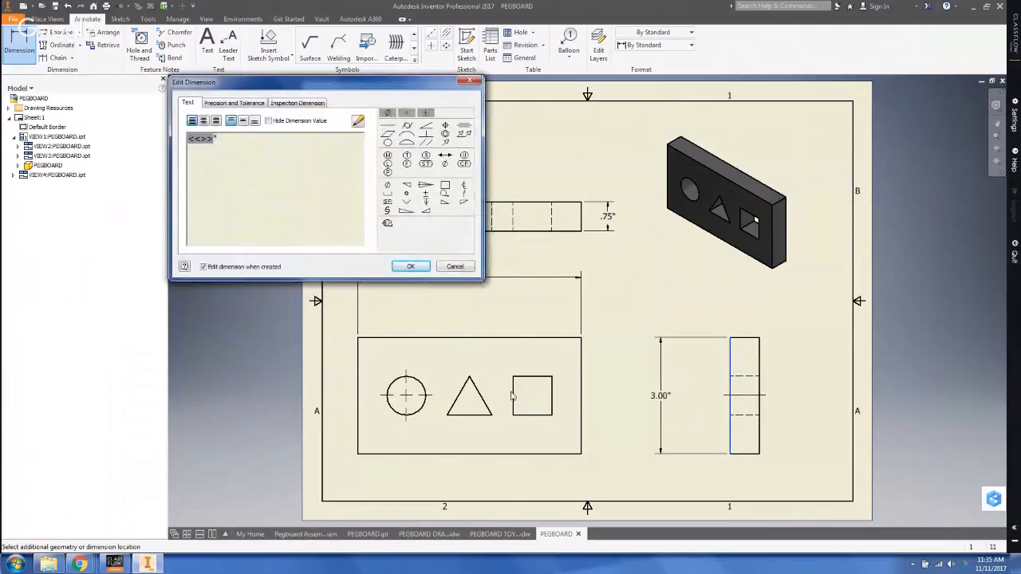
{"action": "left_click", "coordinate": [410, 266]}
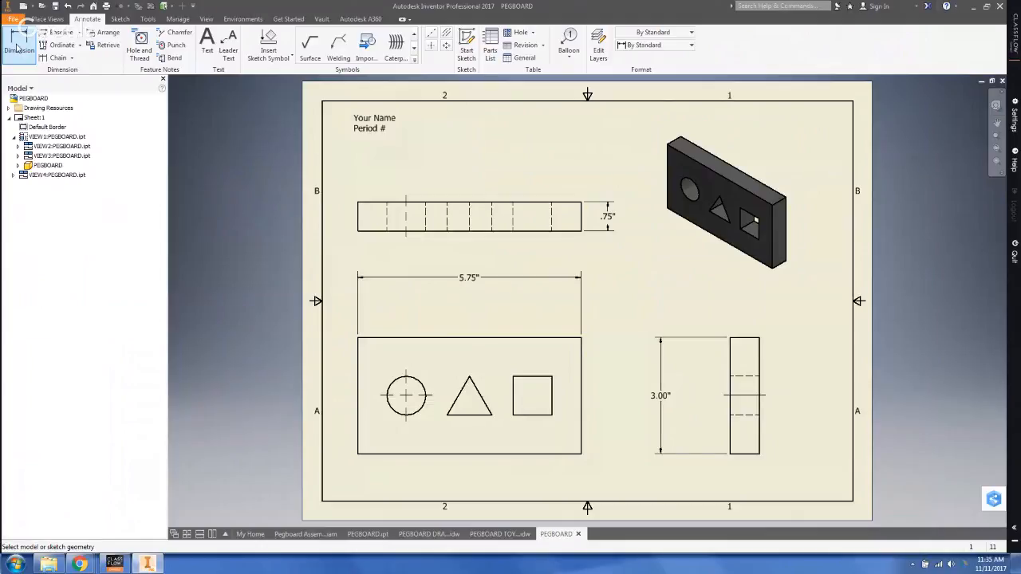
Step: Dimension horizontally from the board's left edge to the circle's center above the base view, adding an inch mark
{"action": "left_click", "coordinate": [358, 419]}
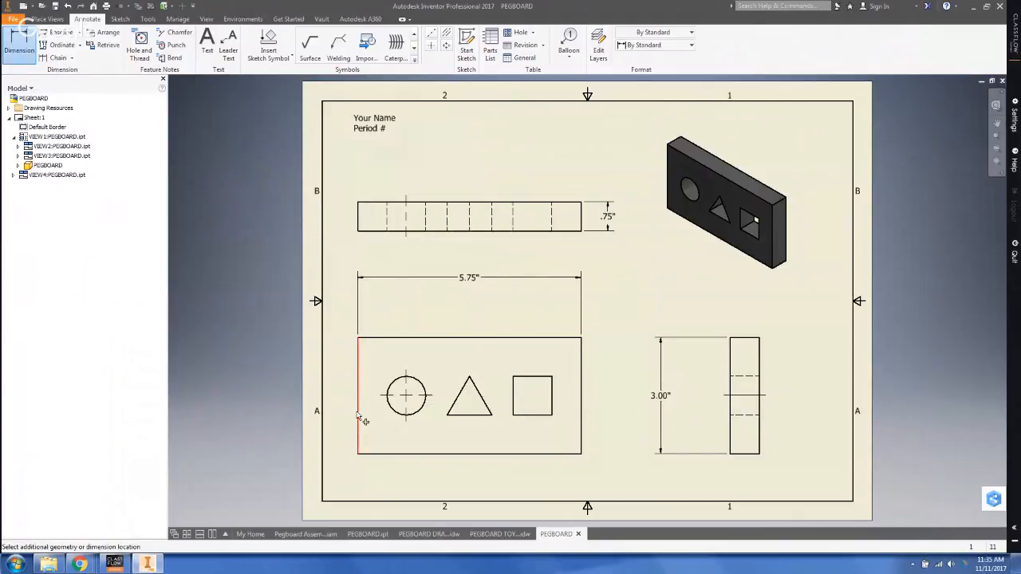
{"action": "left_click", "coordinate": [406, 395]}
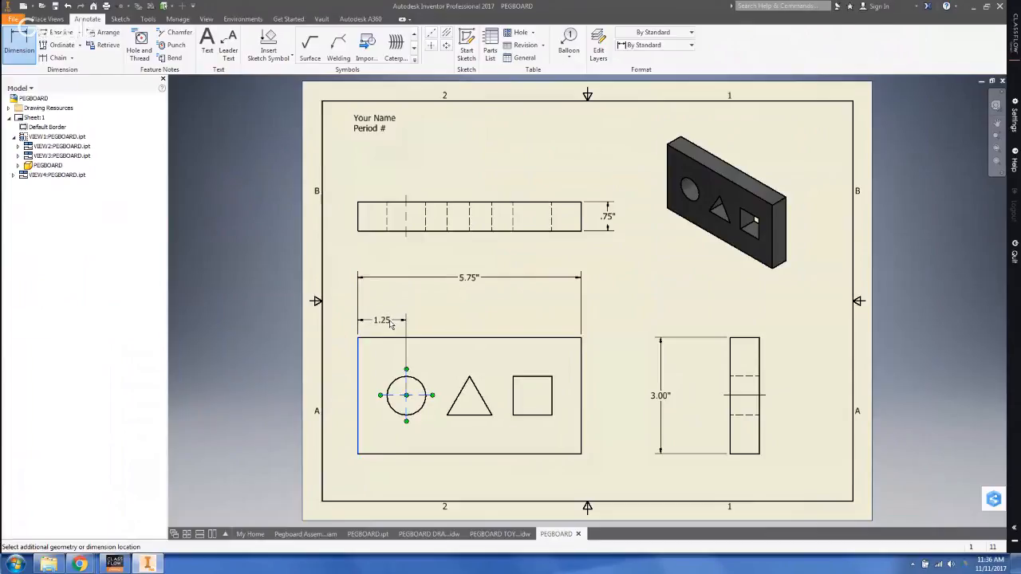
{"action": "left_click", "coordinate": [390, 321]}
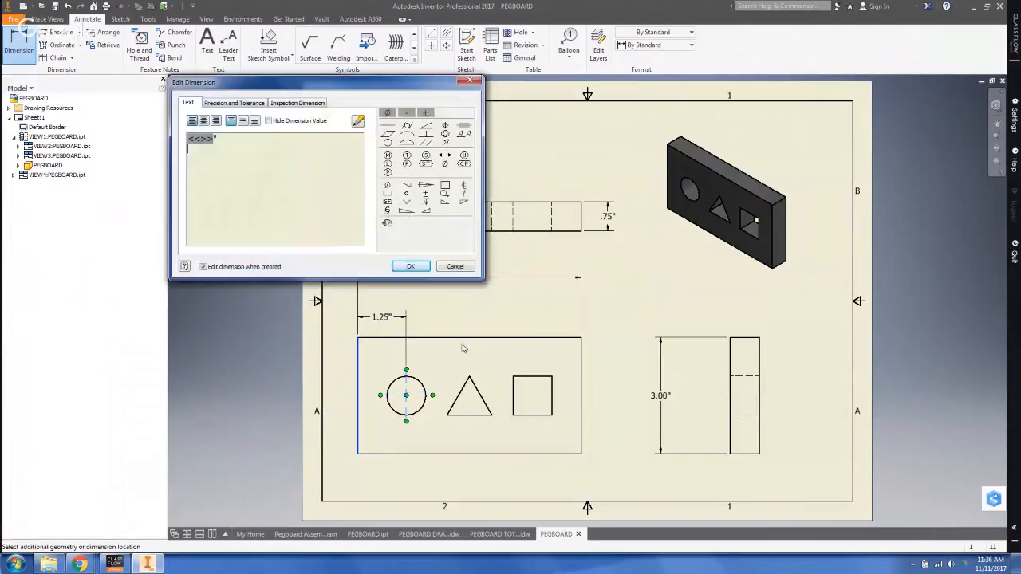
{"action": "left_click", "coordinate": [411, 266]}
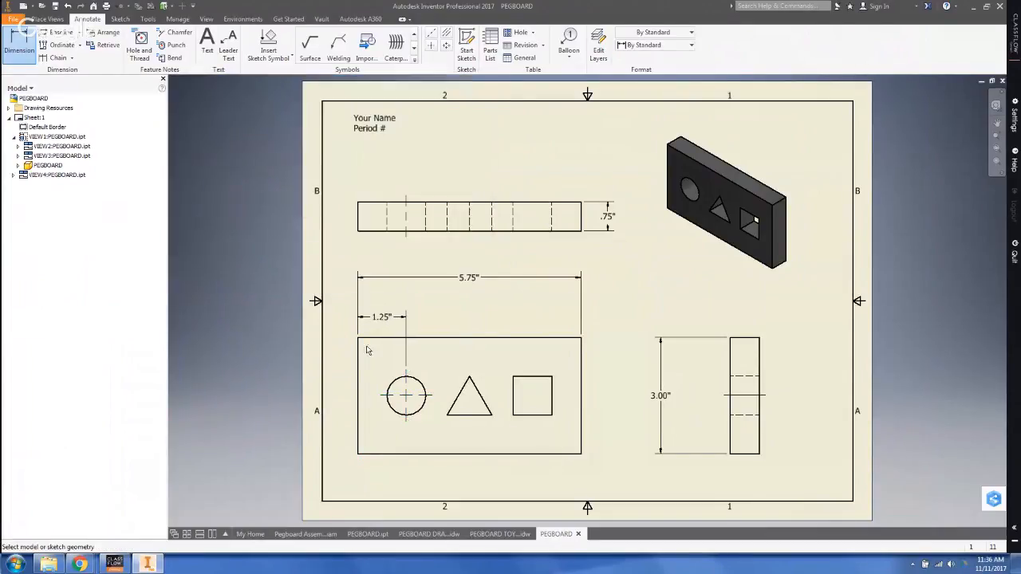
Step: Dimension vertically from the board's top edge to the circle's center, left of the base view, adding an inch mark
{"action": "left_click", "coordinate": [375, 338]}
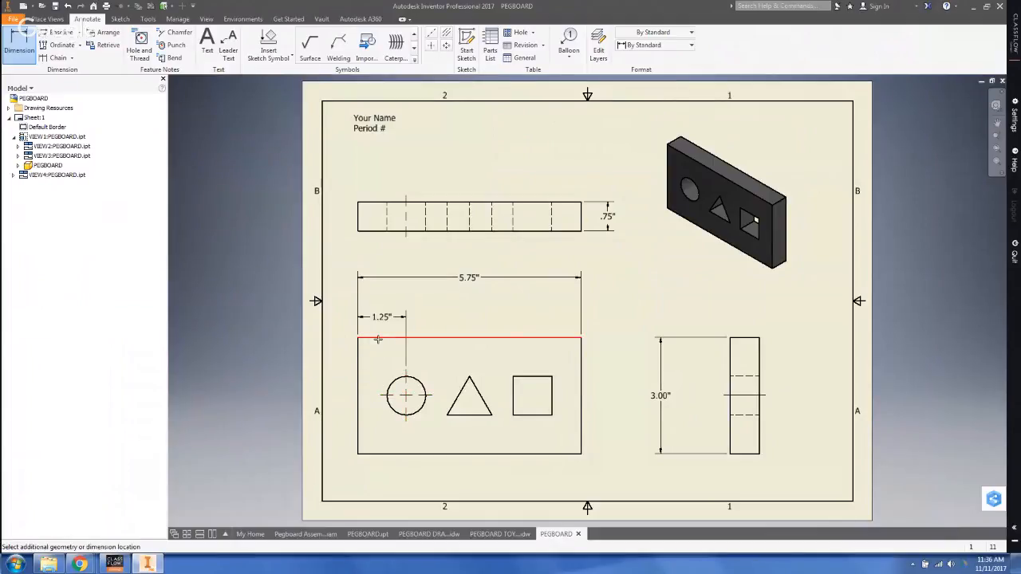
{"action": "left_click", "coordinate": [405, 395]}
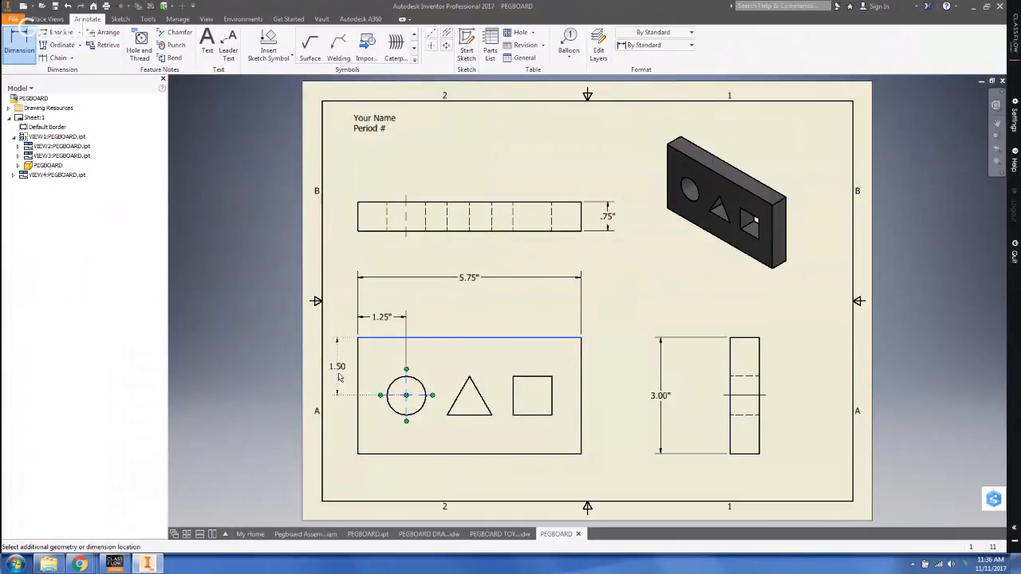
{"action": "left_click", "coordinate": [337, 376]}
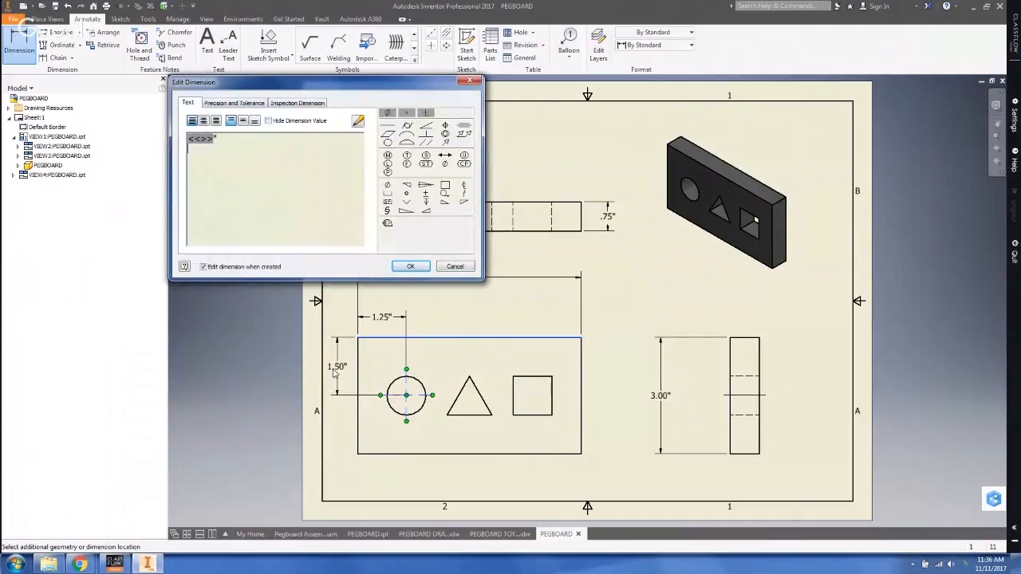
{"action": "left_click", "coordinate": [409, 266]}
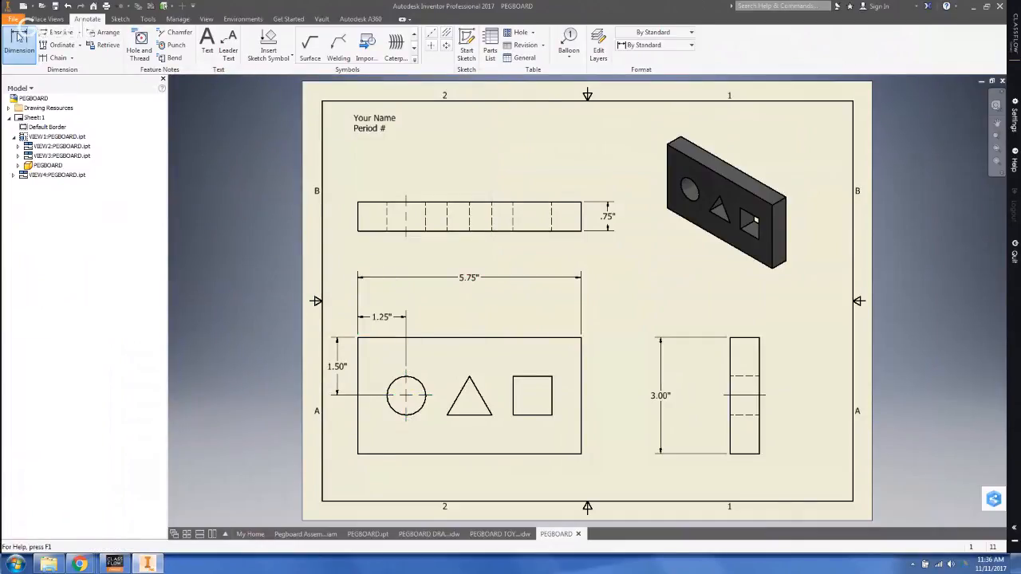
Step: Dimension the square hole's height to the right of the base view, adding an inch mark after the value
{"action": "left_click", "coordinate": [552, 395]}
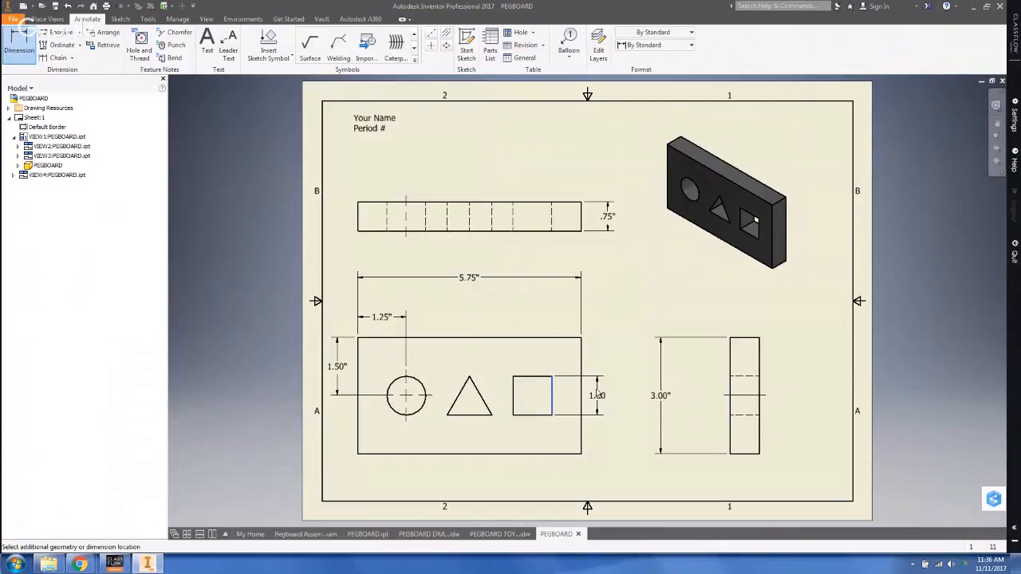
{"action": "left_click", "coordinate": [608, 394]}
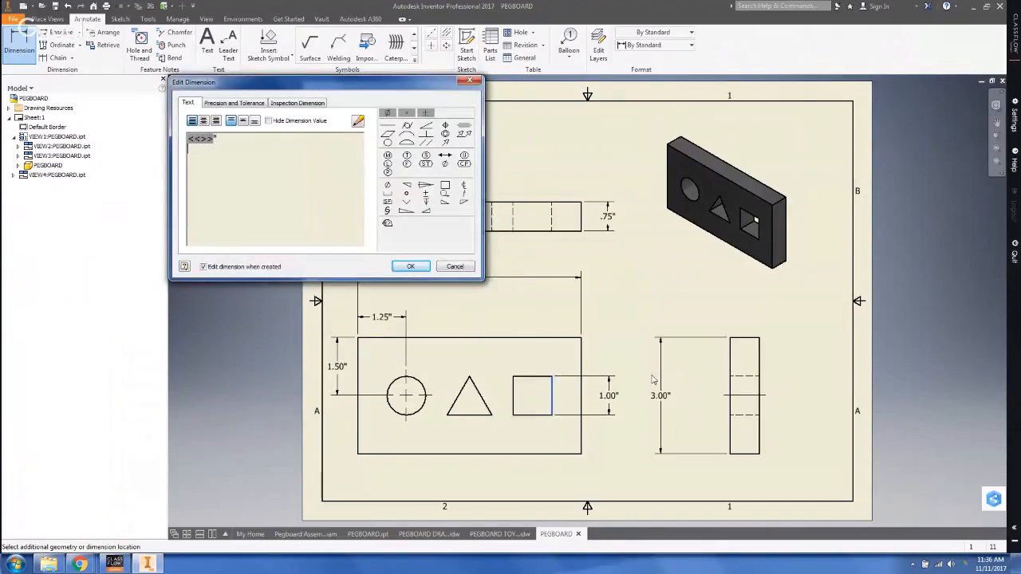
{"action": "left_click", "coordinate": [411, 266]}
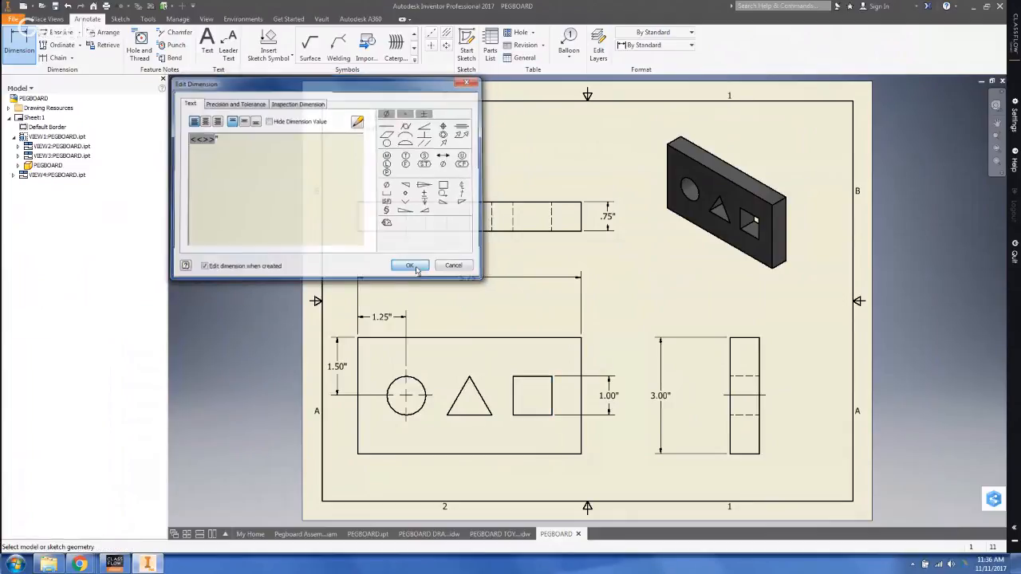
Step: Dimension from the square hole's top edge to the board's top edge, aligned above the square's height dimension, adding an inch mark
{"action": "left_click", "coordinate": [533, 377]}
{"action": "left_click", "coordinate": [546, 338]}
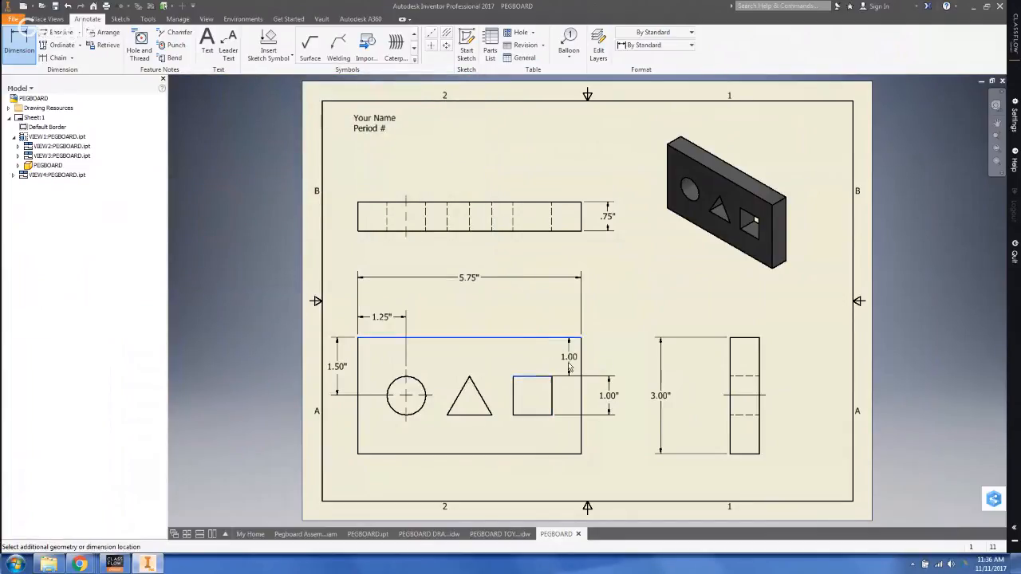
{"action": "left_click", "coordinate": [605, 364]}
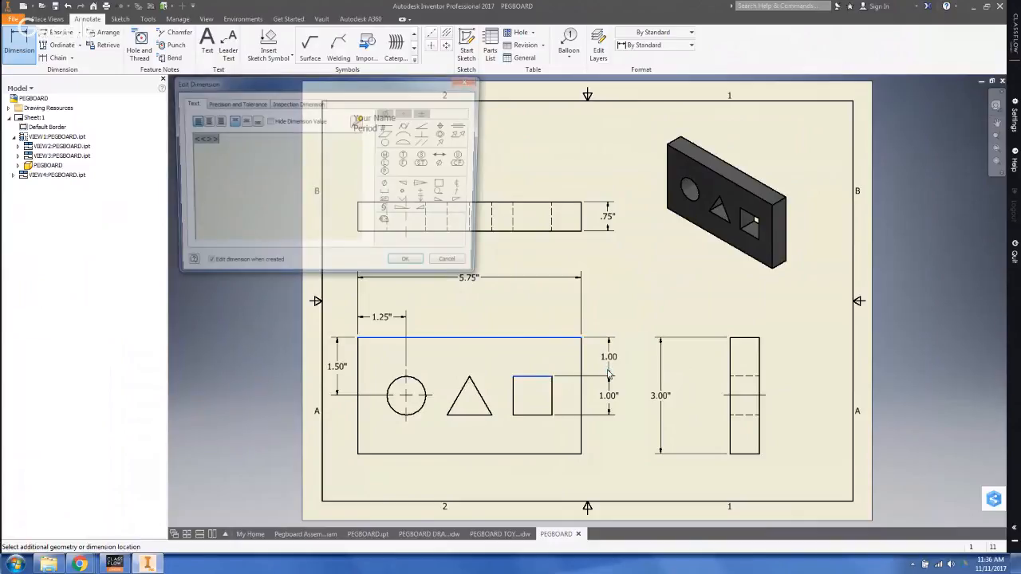
{"action": "type", "text": "\""}
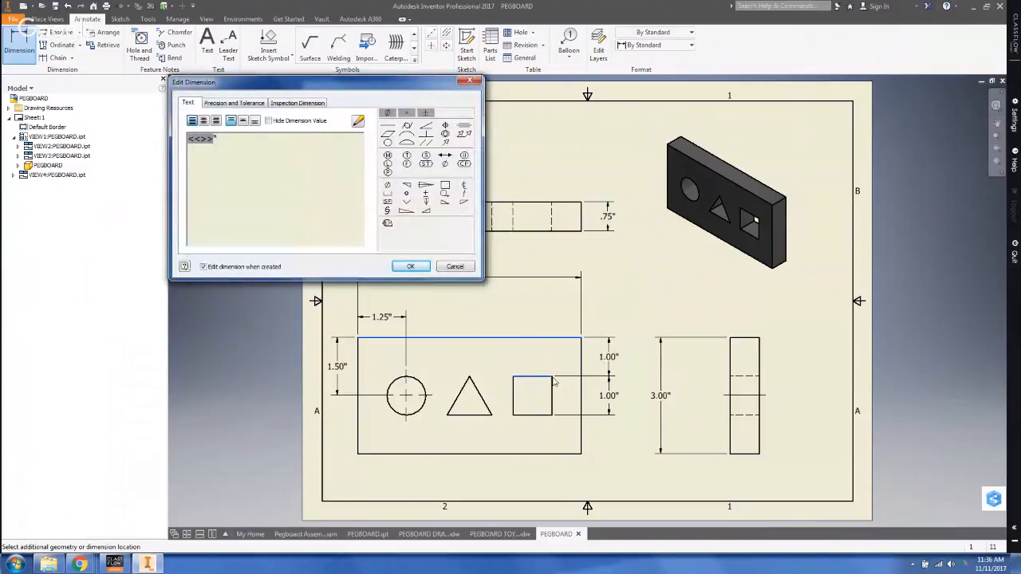
{"action": "left_click", "coordinate": [411, 267]}
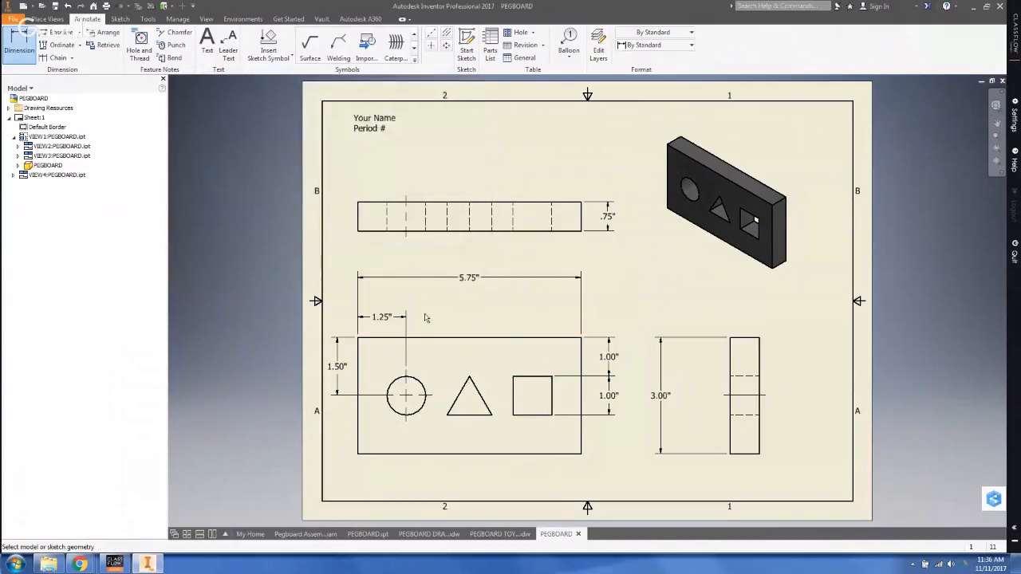
Step: Dimension from the square hole's right edge to the board's right edge above the base view, adding an inch mark
{"action": "left_click", "coordinate": [552, 407]}
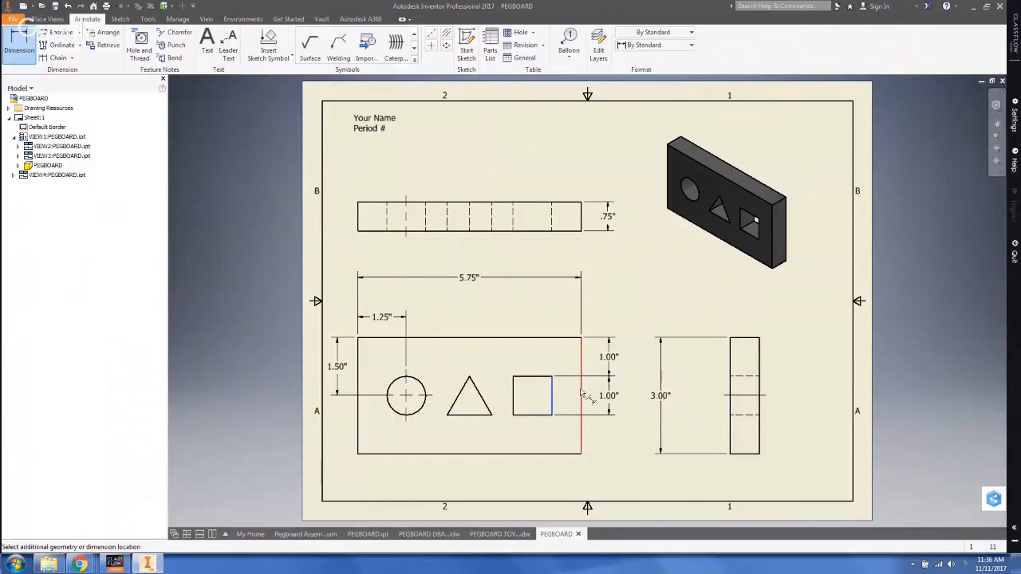
{"action": "left_click", "coordinate": [580, 397]}
{"action": "left_click", "coordinate": [569, 323]}
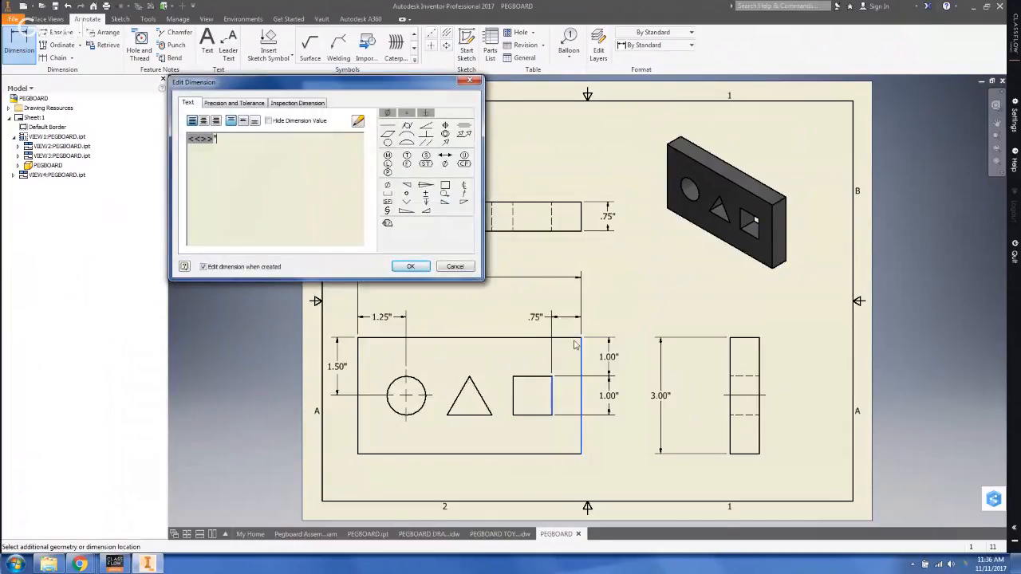
{"action": "left_click", "coordinate": [420, 268]}
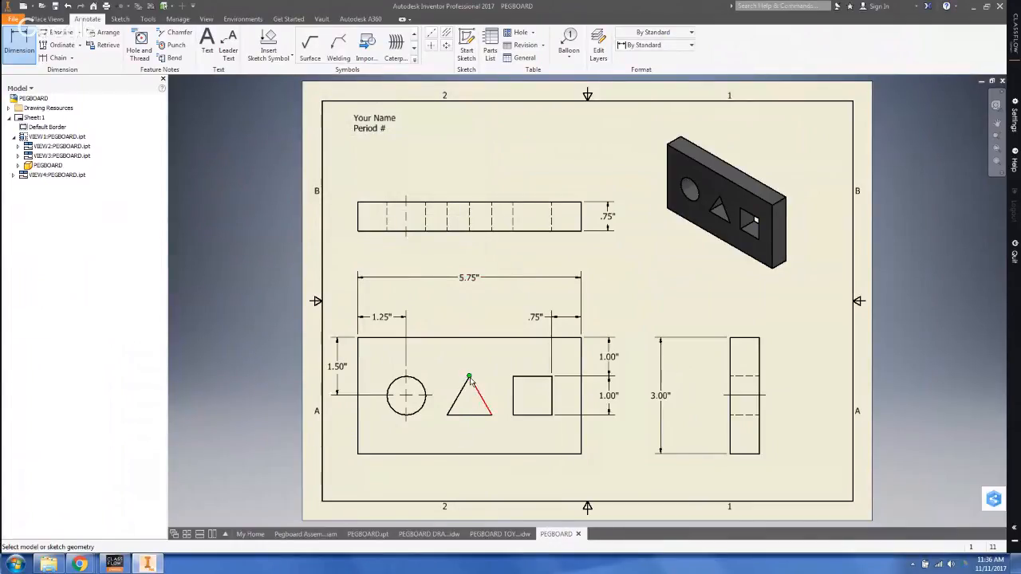
Step: Dimension from the board's right edge to the triangle's apex, just below the overall length dimension, adding an inch mark
{"action": "left_click", "coordinate": [580, 362]}
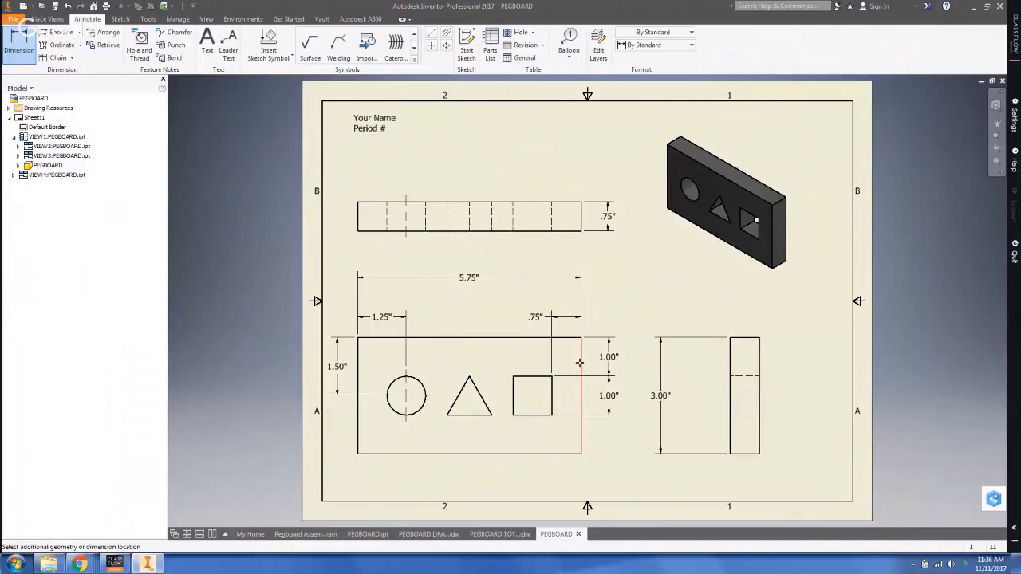
{"action": "left_click", "coordinate": [480, 394]}
{"action": "left_click", "coordinate": [471, 299]}
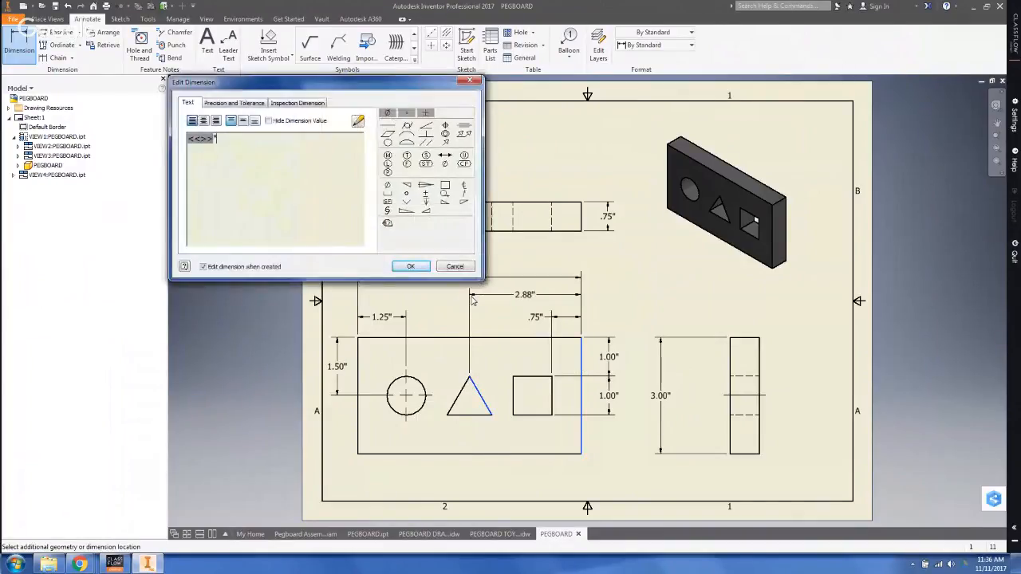
{"action": "left_click", "coordinate": [411, 266]}
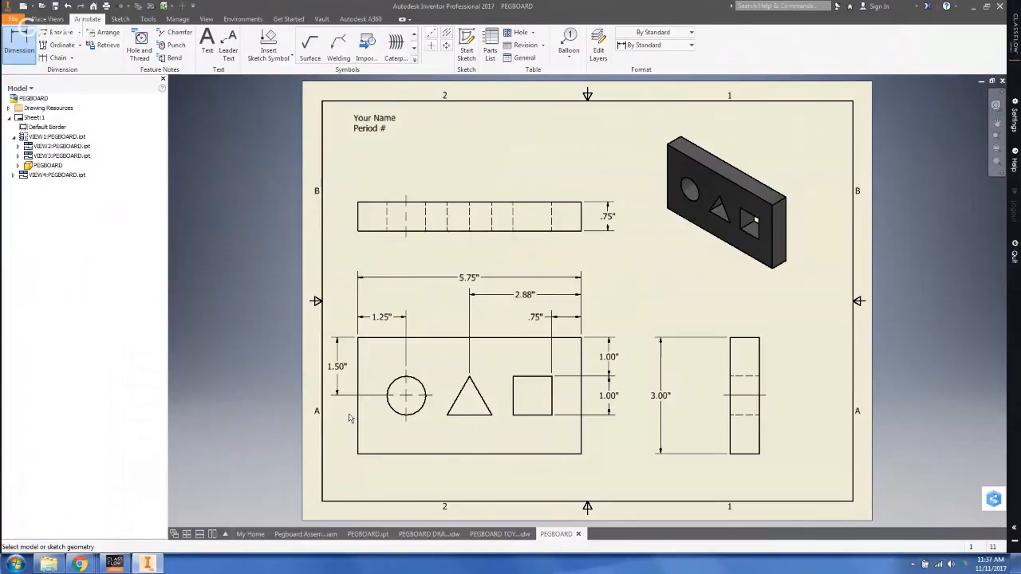
{"action": "mouse_move", "coordinate": [80, 564]}
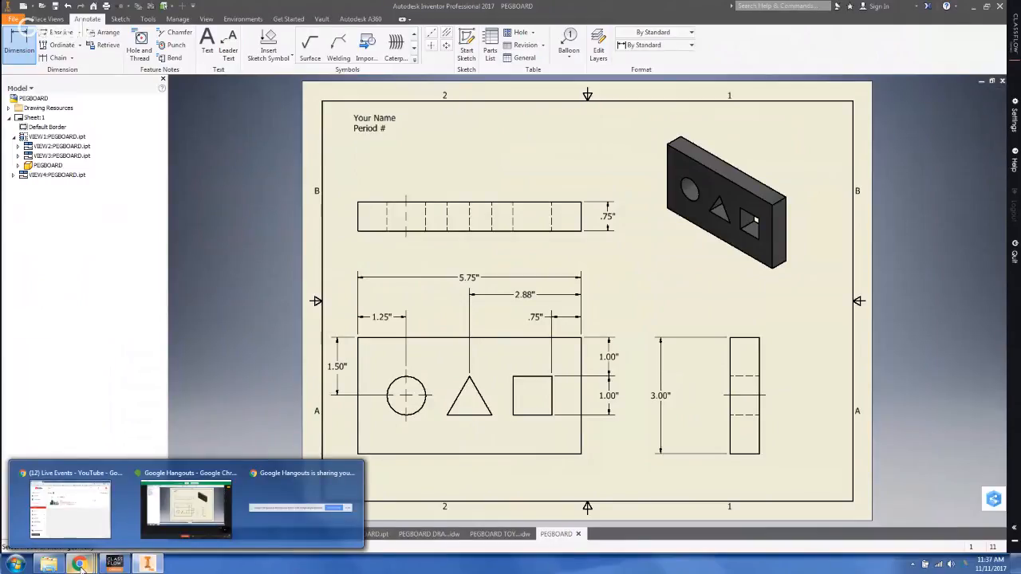